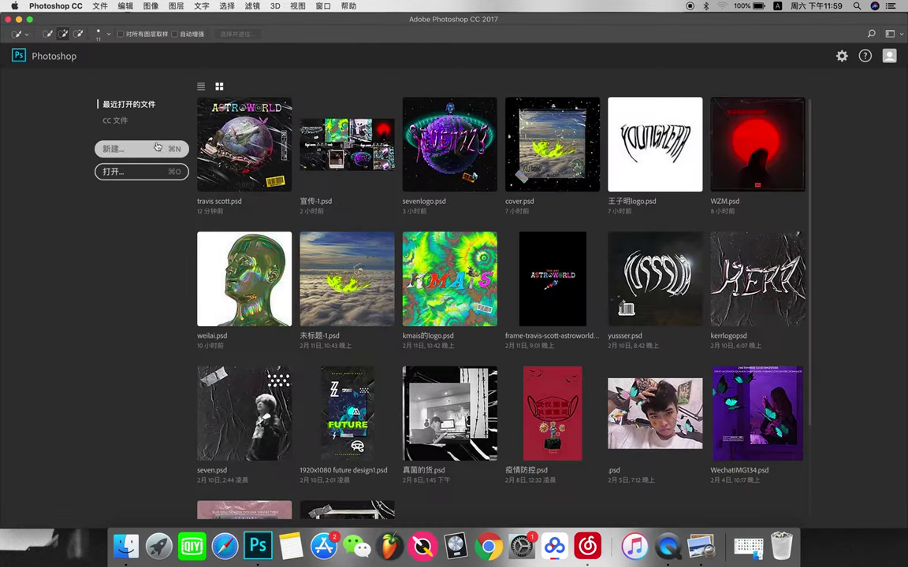
Step: Create a new 2000×2000 px document with a black-filled background
key(ctrl+n)
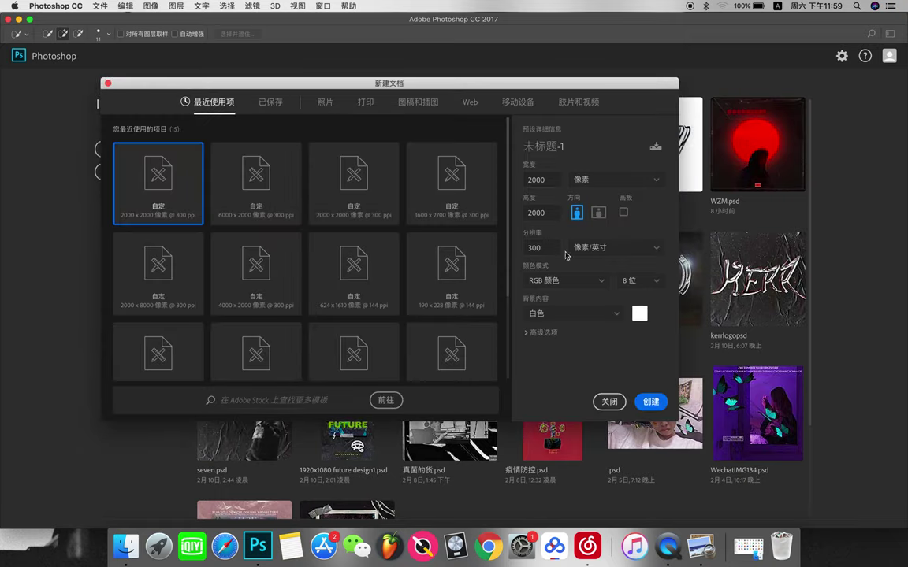
click(651, 402)
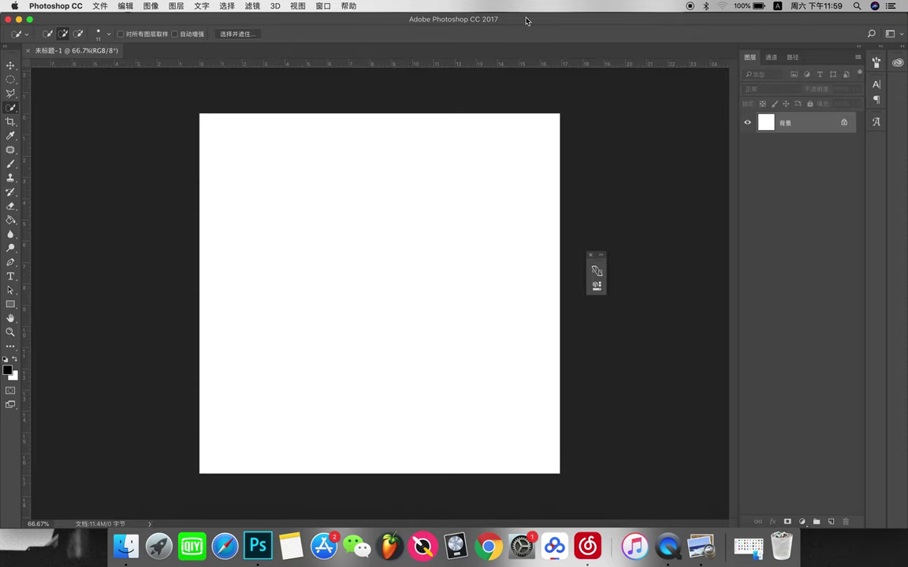
key(alt+BackSpace)
Step: Place the 6.jpg star field from the source folder and enlarge it to cover the canvas
mouse_move(541, 21)
mouse_down()
mouse_move(346, 21)
mouse_move(806, 49)
mouse_up()
double_click(871, 221)
drag(764, 335, 179, 268)
double_click(337, 24)
mouse_move(461, 395)
mouse_down()
mouse_move(588, 476)
mouse_move(605, 477)
mouse_up()
key(Return)
Step: Place the purple-green planet image and shrink it to about 65% around its centre
click(855, 339)
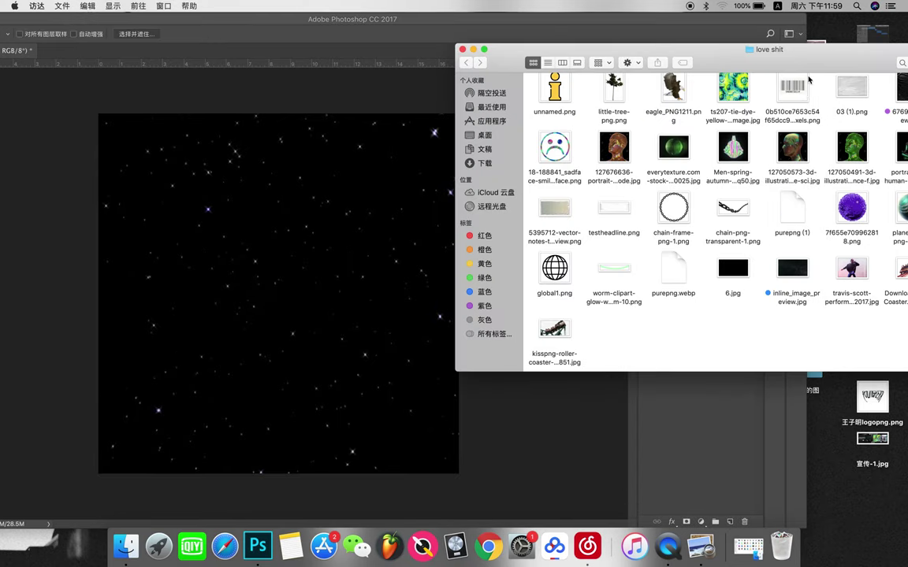
drag(599, 44, 510, 54)
drag(883, 215, 260, 271)
drag(458, 114, 397, 149)
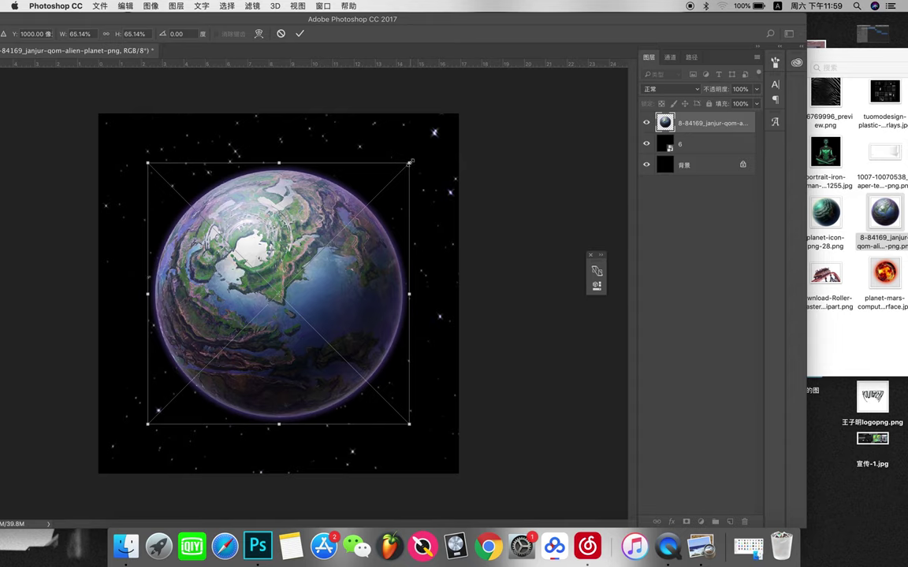
key(Return)
Step: Place the pink butterfly, then shrink and tilt it onto the planet's upper-right edge
click(820, 150)
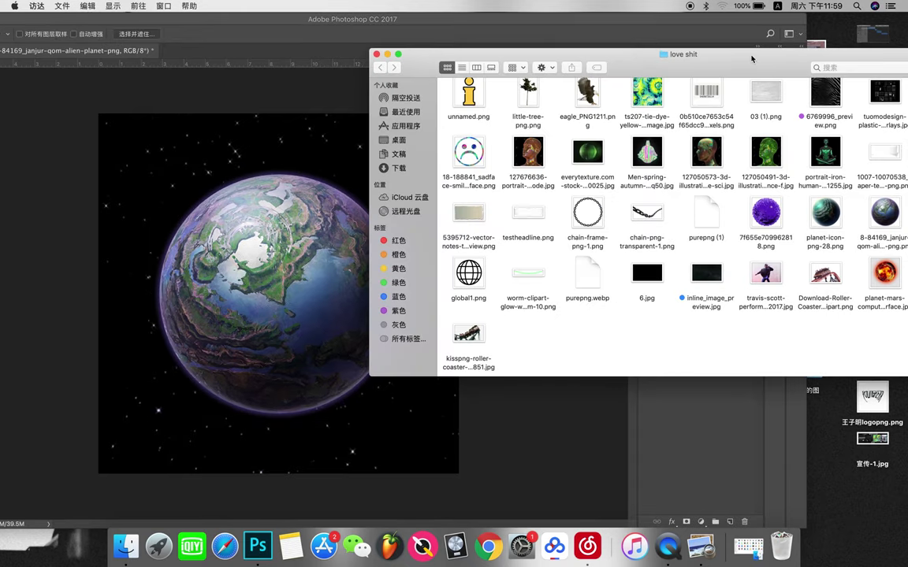
drag(752, 59, 673, 58)
drag(849, 292, 260, 370)
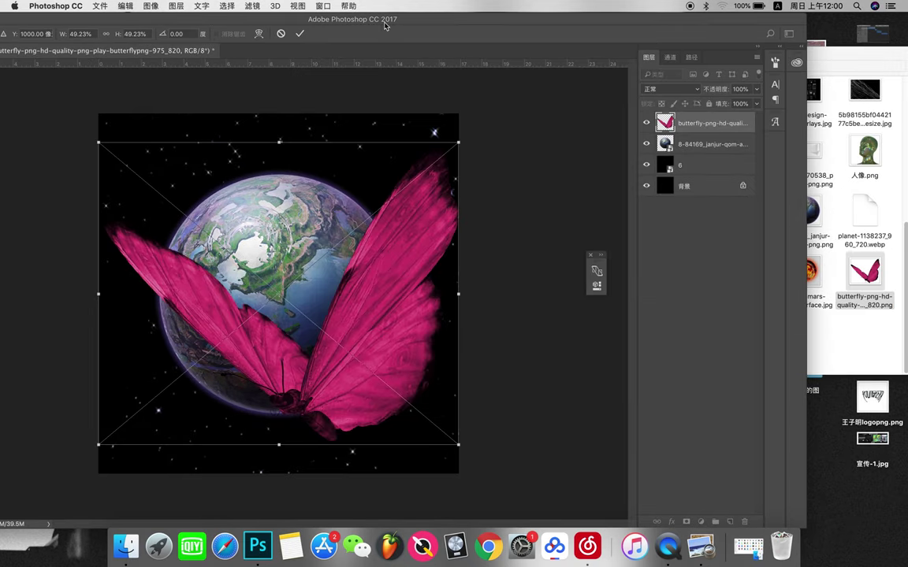
mouse_move(367, 259)
mouse_down()
mouse_move(334, 237)
mouse_move(379, 170)
mouse_up()
drag(405, 121, 412, 134)
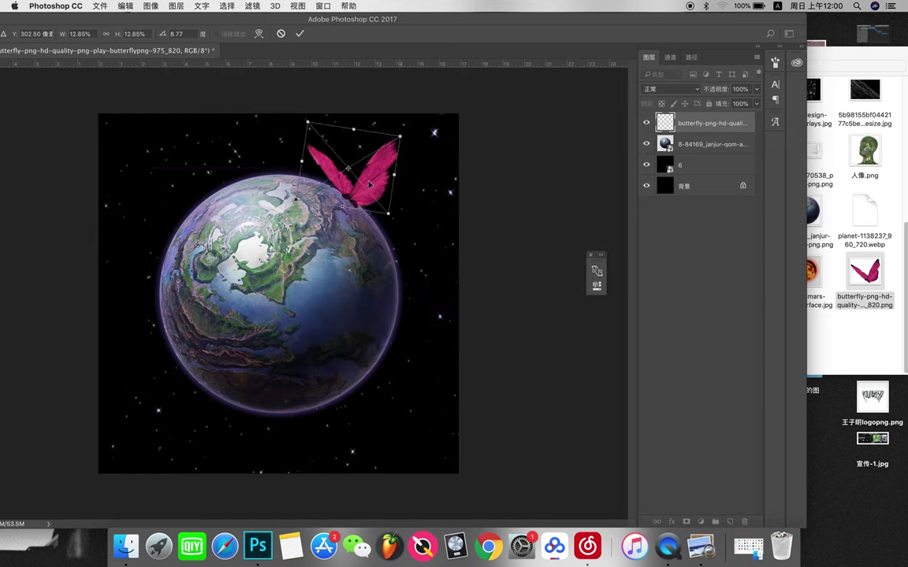
drag(370, 181, 376, 186)
mouse_move(410, 137)
mouse_down()
mouse_move(370, 144)
mouse_move(377, 184)
mouse_up()
key(Return)
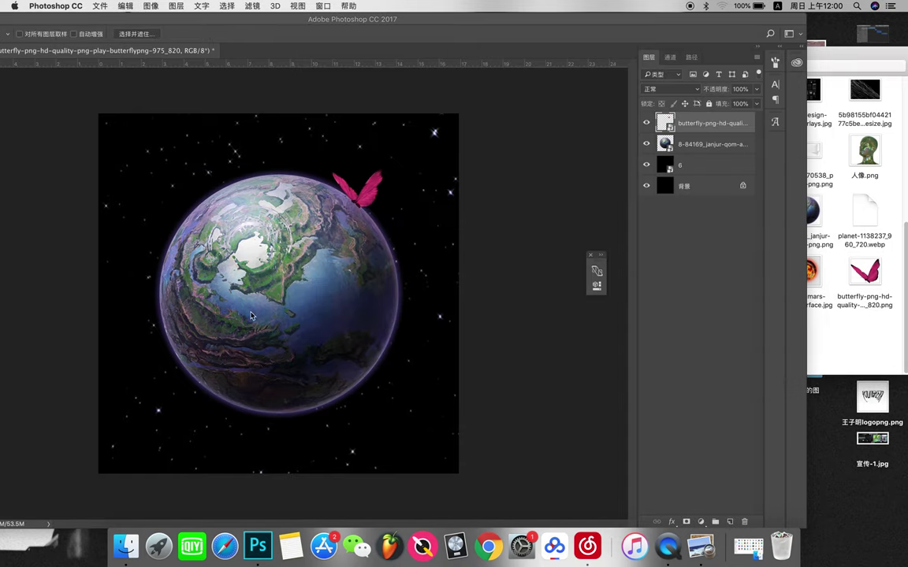
Step: Place the kisspng roller-coaster image instead of the first one and flip it horizontally
drag(251, 316, 323, 320)
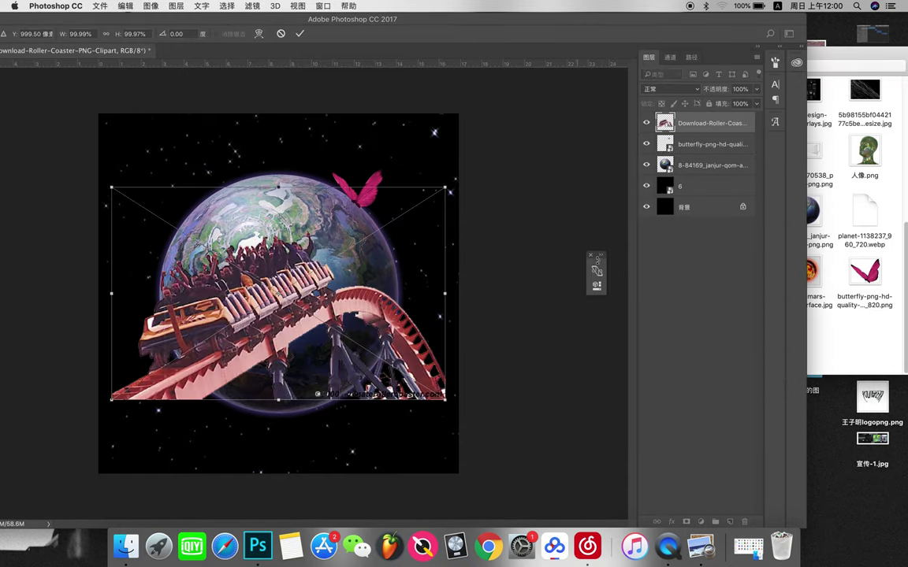
key(Escape)
drag(333, 385, 370, 298)
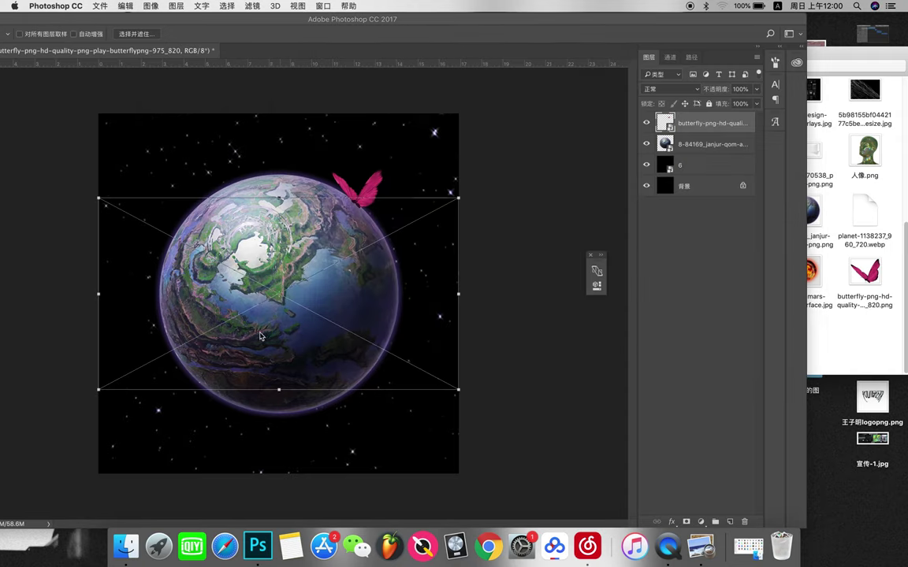
right_click(370, 298)
click(386, 413)
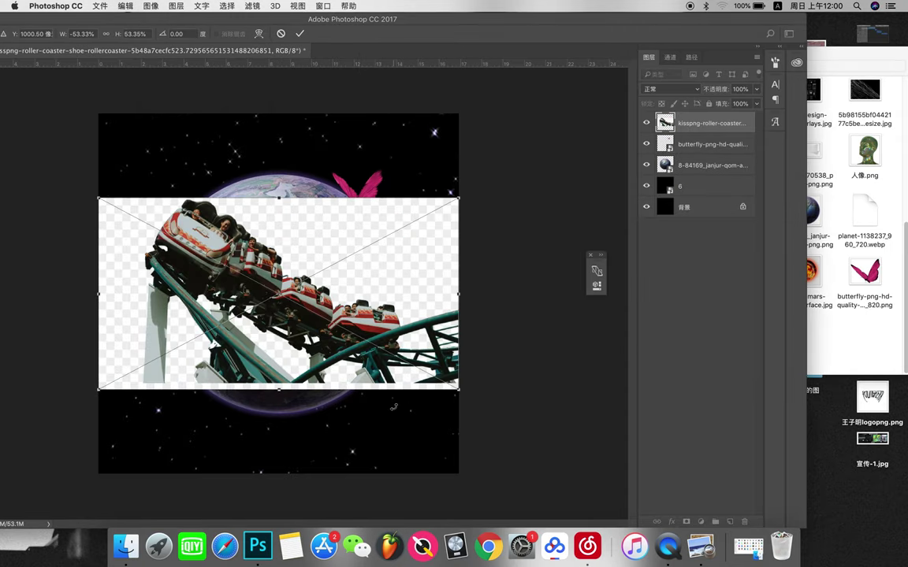
Step: Move the roller coaster lower and left, then commit its placement
drag(227, 251, 209, 277)
key(Return)
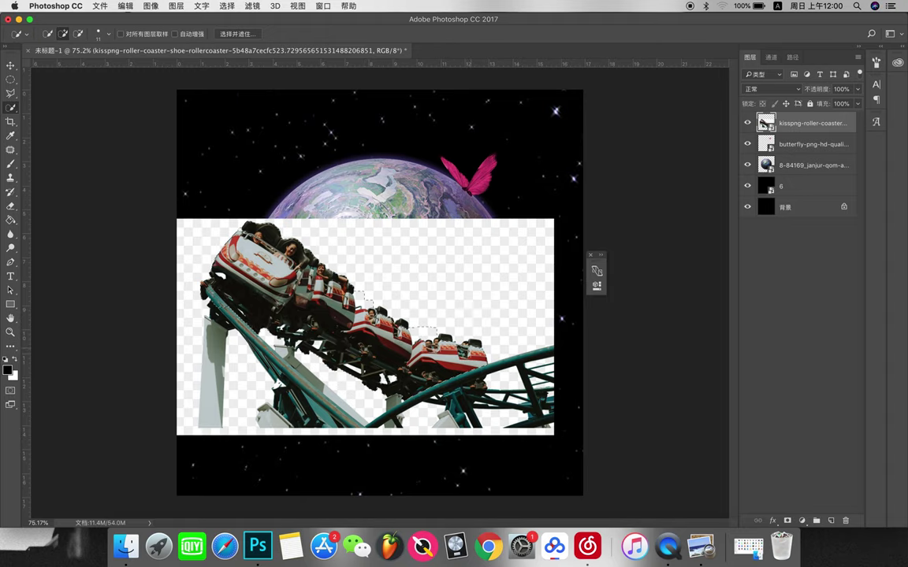
scroll(382, 320, up, 2)
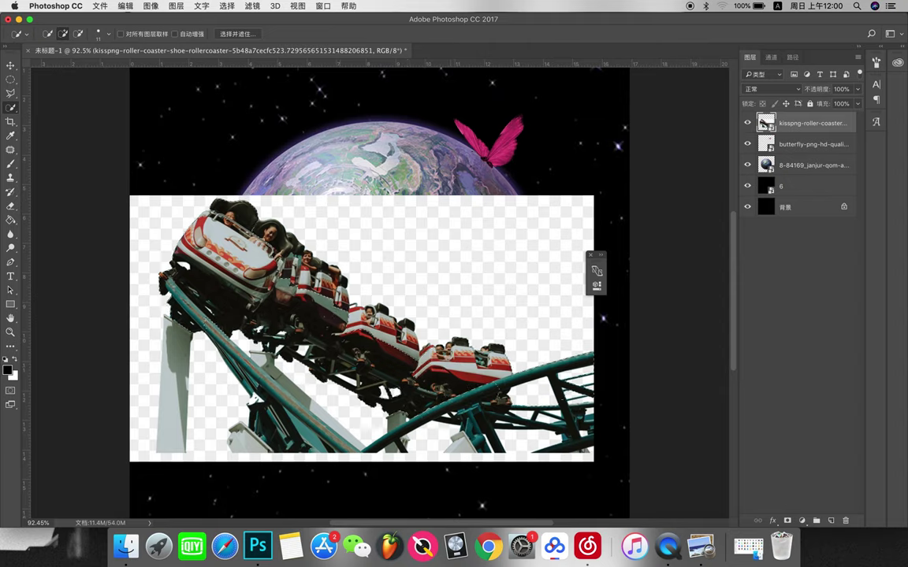
Step: Try a Layer via Copy cut-out of the coaster, then undo back to the original coaster layer
key(super+j)
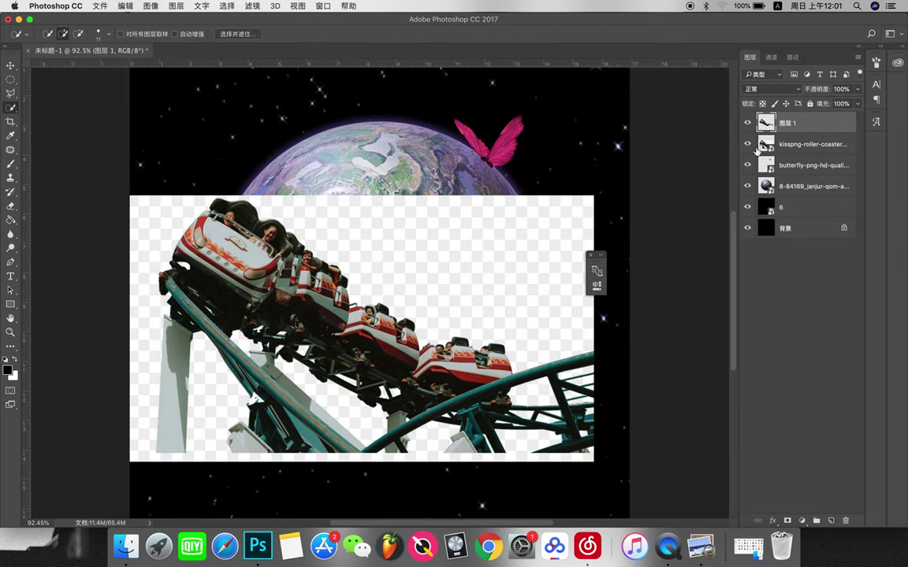
click(748, 145)
click(748, 145)
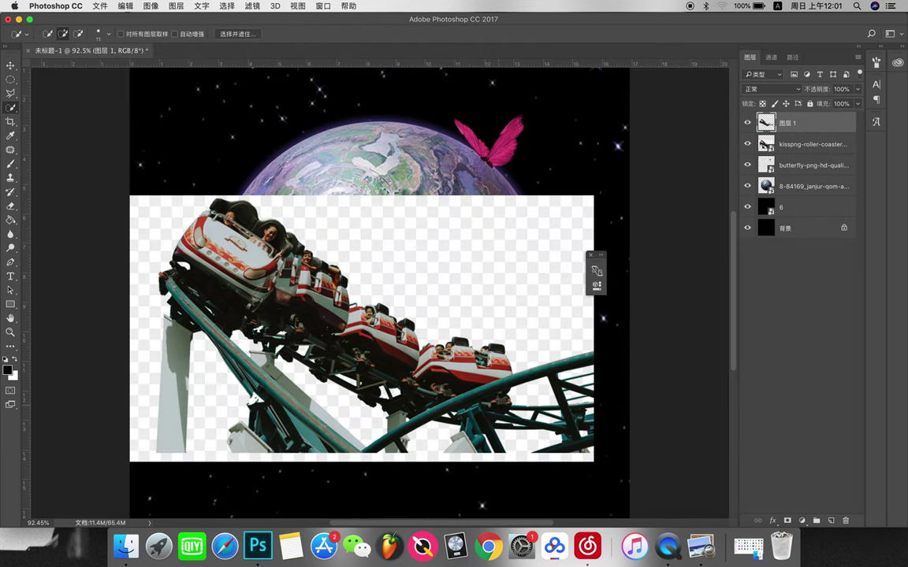
key(BackSpace)
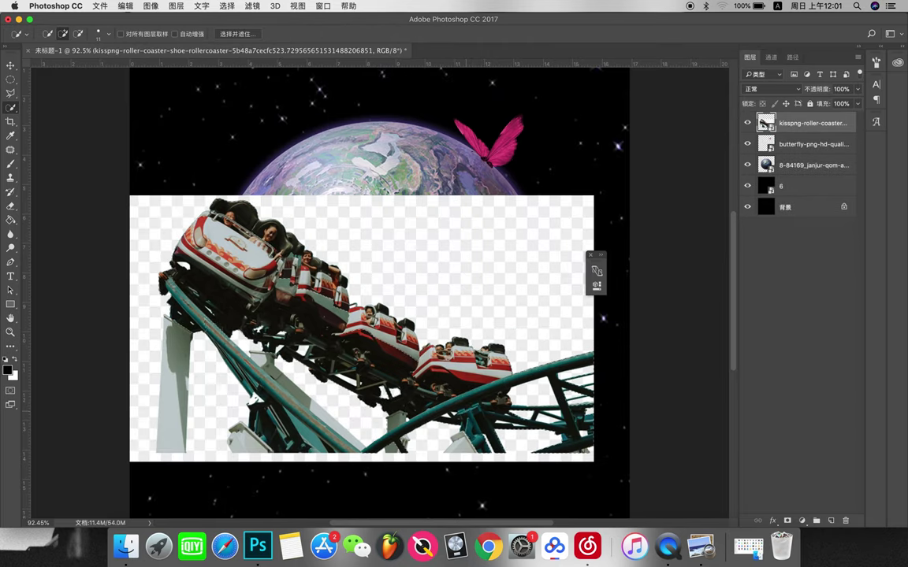
key(super+z)
click(748, 144)
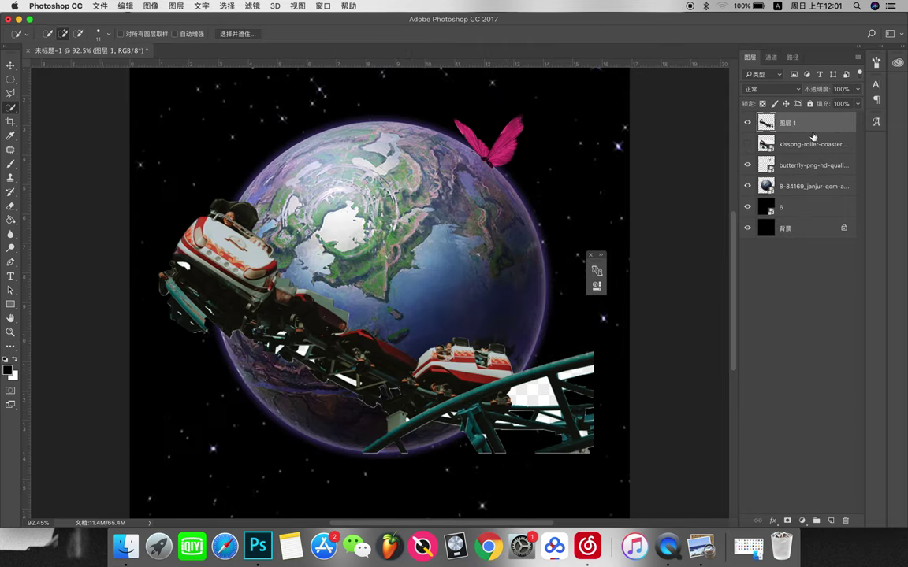
drag(812, 145, 846, 520)
key(v)
drag(192, 260, 216, 310)
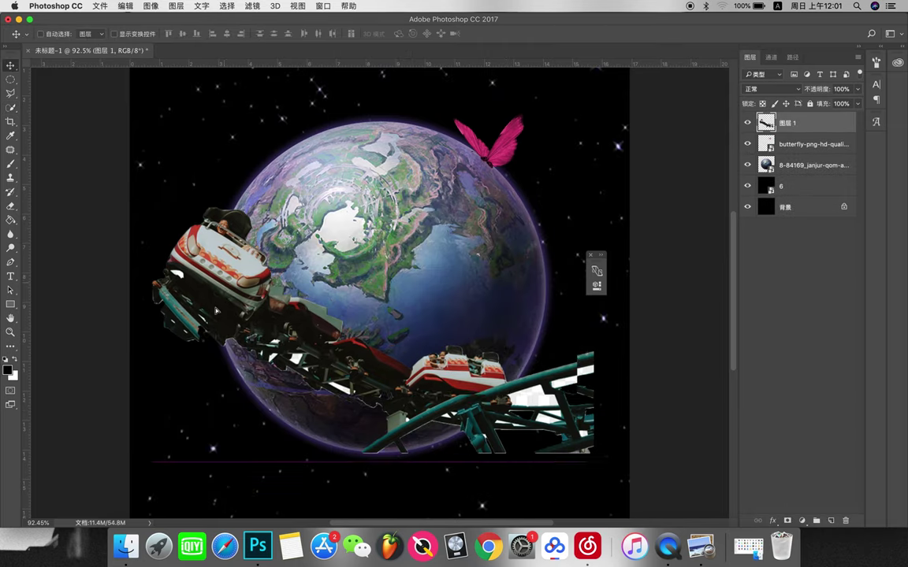
key(super+alt+z)
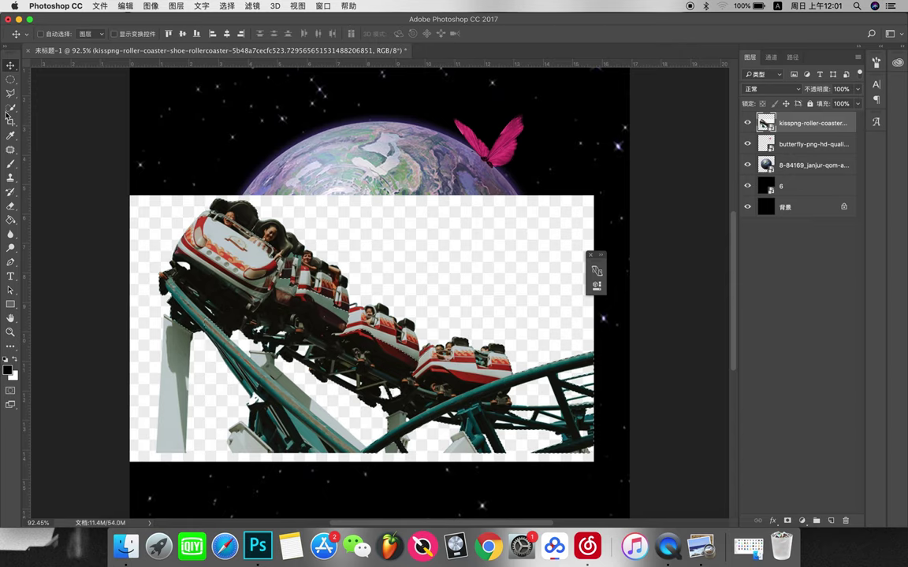
Step: Cut the coaster out with Quick Selection onto its own layer, delete the originals, and move it down-left
click(10, 108)
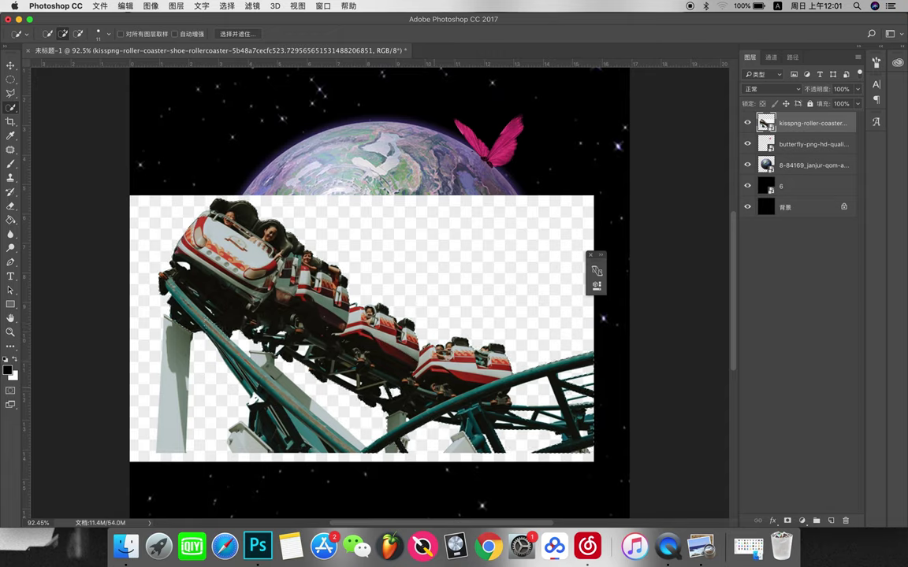
key(ctrl+j)
key(ctrl+j)
click(747, 144)
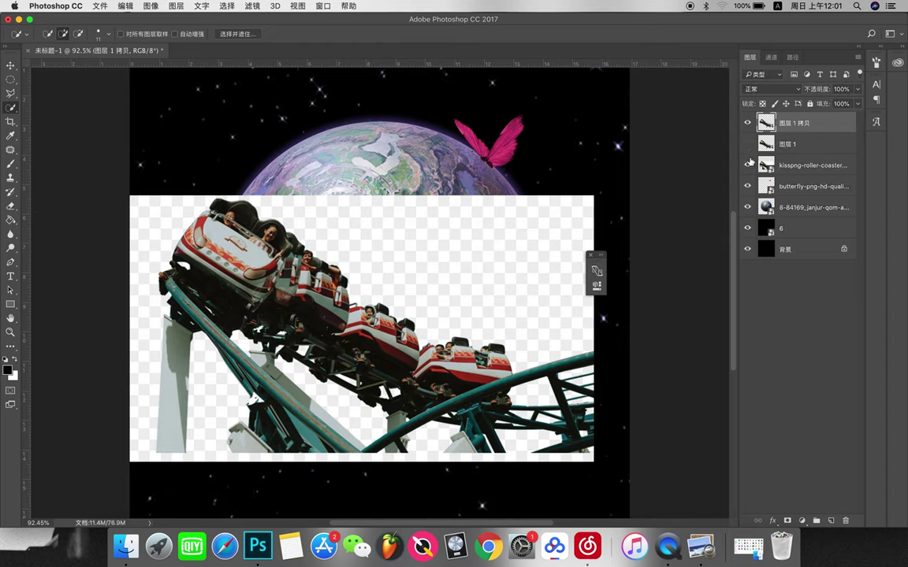
click(747, 164)
drag(811, 165, 846, 520)
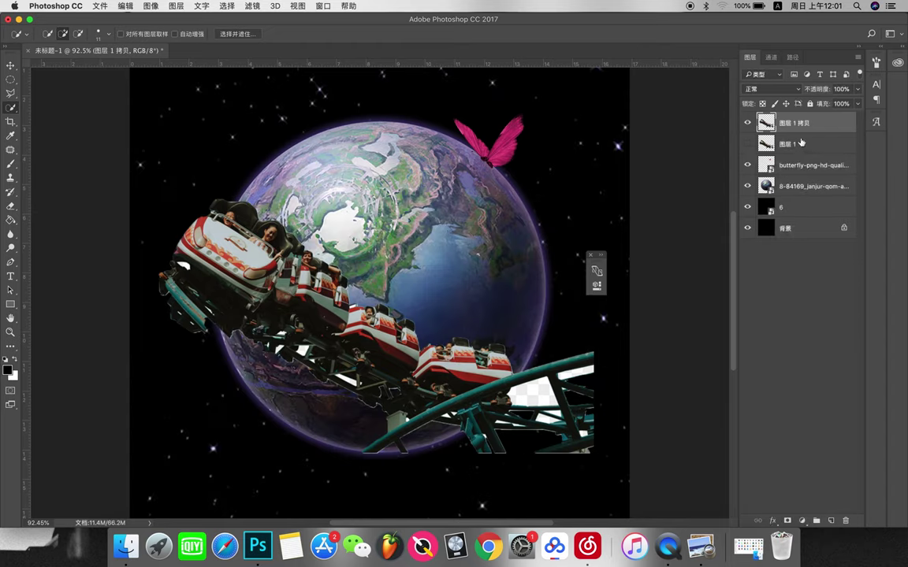
drag(801, 143, 845, 521)
key(v)
mouse_move(277, 353)
mouse_down()
mouse_move(267, 396)
mouse_move(233, 401)
mouse_up()
Step: Warp the coaster so it curves around the planet's lower left
key(ctrl+t)
right_click(508, 375)
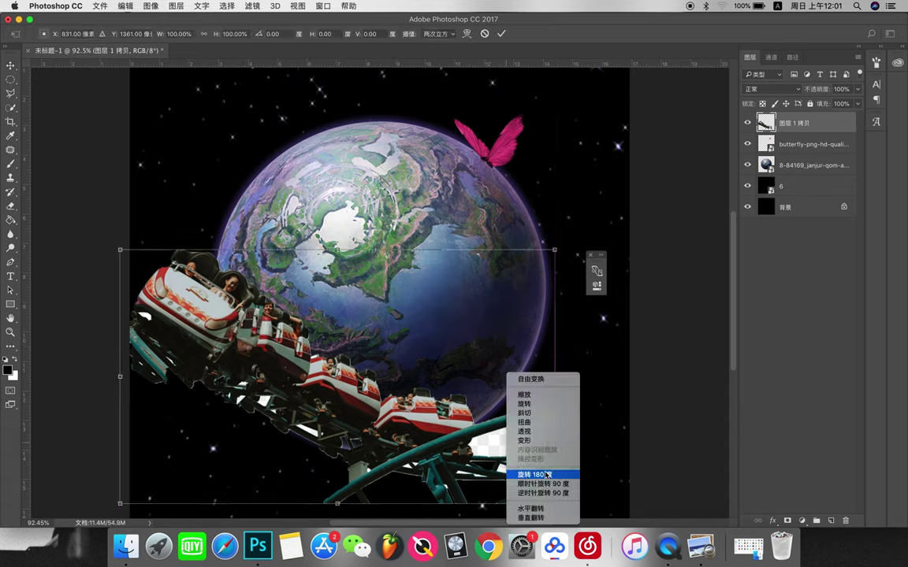
click(524, 440)
mouse_move(331, 370)
mouse_down()
mouse_move(308, 409)
mouse_move(429, 297)
mouse_up()
key(Return)
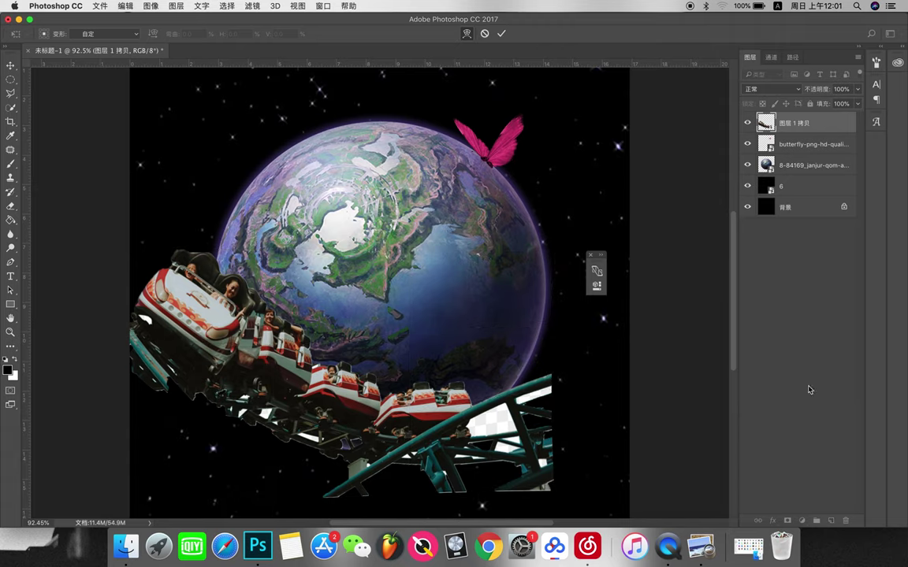
Step: Mask out the track ends with a brush at 51% opacity and 68% flow, then hide the coaster layer
click(787, 521)
click(11, 163)
mouse_move(533, 387)
mouse_down()
mouse_move(370, 486)
mouse_move(439, 504)
mouse_move(532, 446)
mouse_up()
drag(474, 467, 305, 491)
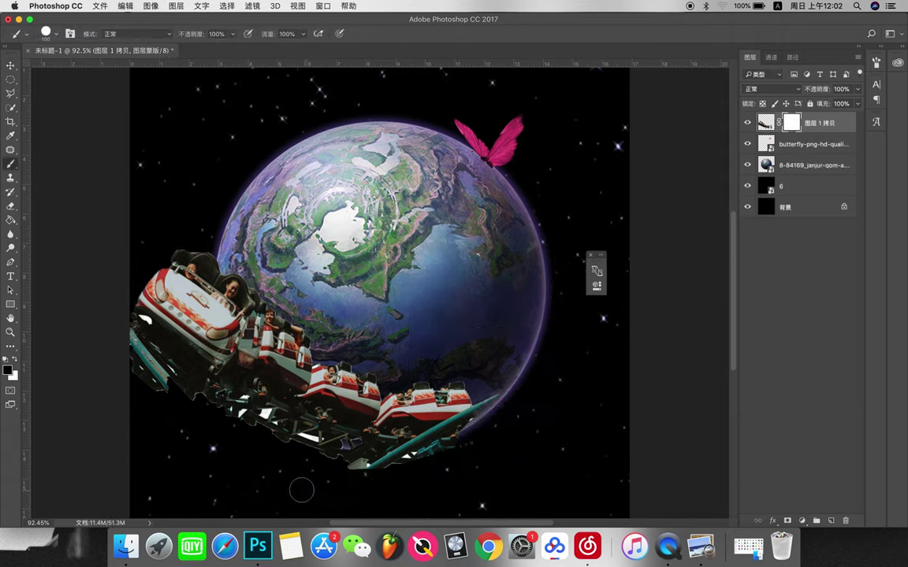
click(233, 34)
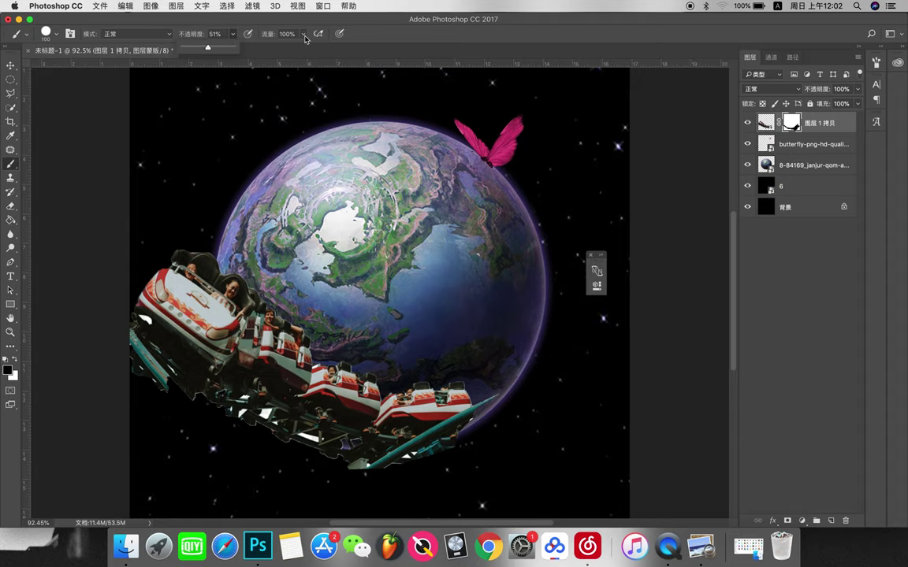
drag(303, 34, 262, 47)
mouse_move(504, 361)
mouse_down()
mouse_move(307, 423)
mouse_move(282, 472)
mouse_move(338, 475)
mouse_up()
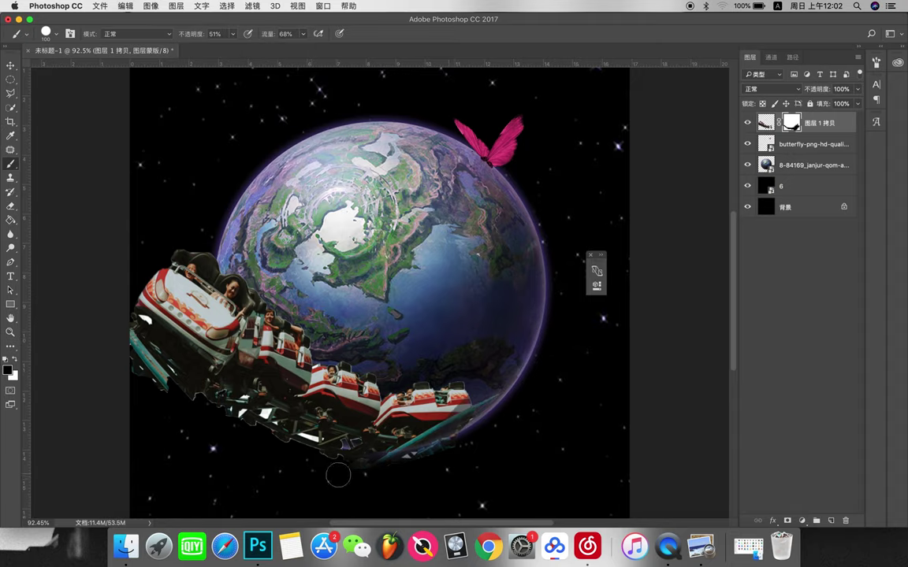
click(747, 122)
drag(551, 41, 890, 41)
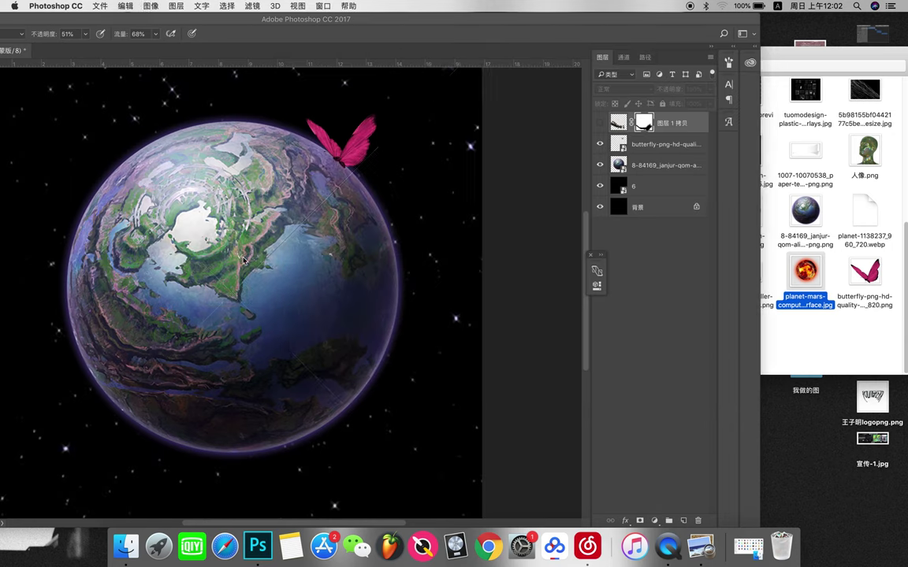
Step: Place the fiery Mars image, cut its sphere onto its own layer, and rotate it about 91°
drag(804, 268, 349, 72)
key(Return)
key(w)
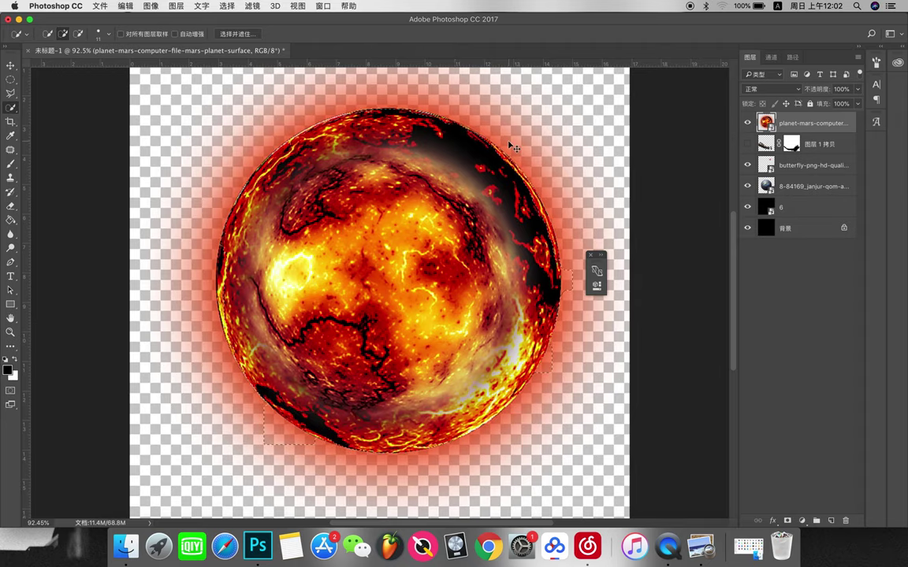
key(ctrl+j)
click(747, 143)
drag(810, 143, 845, 521)
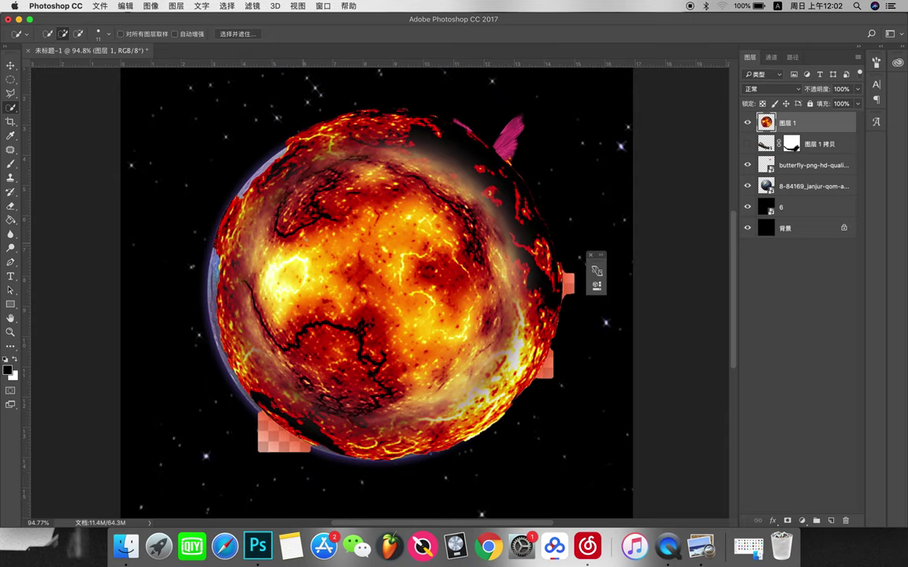
key(ctrl+t)
mouse_move(579, 106)
mouse_down()
mouse_move(527, 420)
mouse_move(465, 303)
mouse_up()
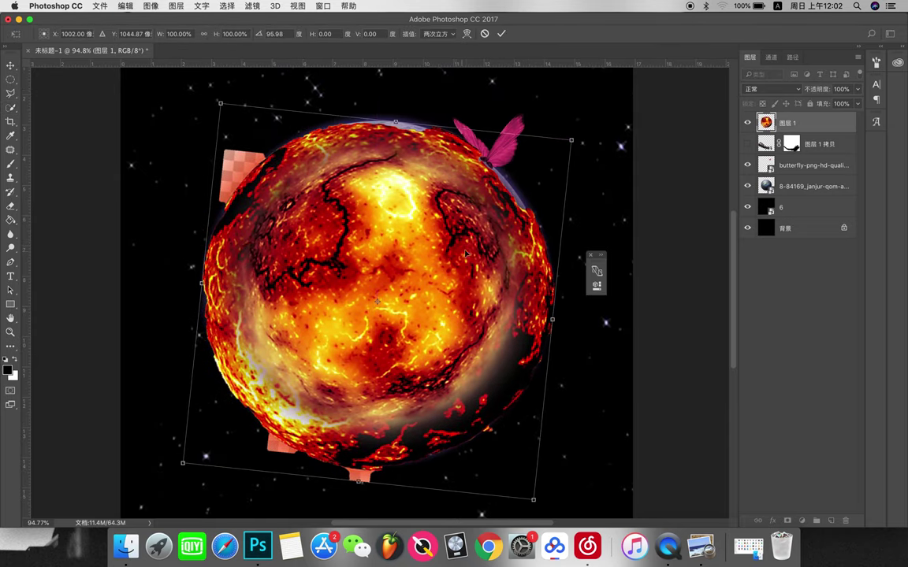
key(Return)
Step: Mask the lava layer, painting with a soft round brush to reveal the Earth's upper-left half
click(787, 521)
key(b)
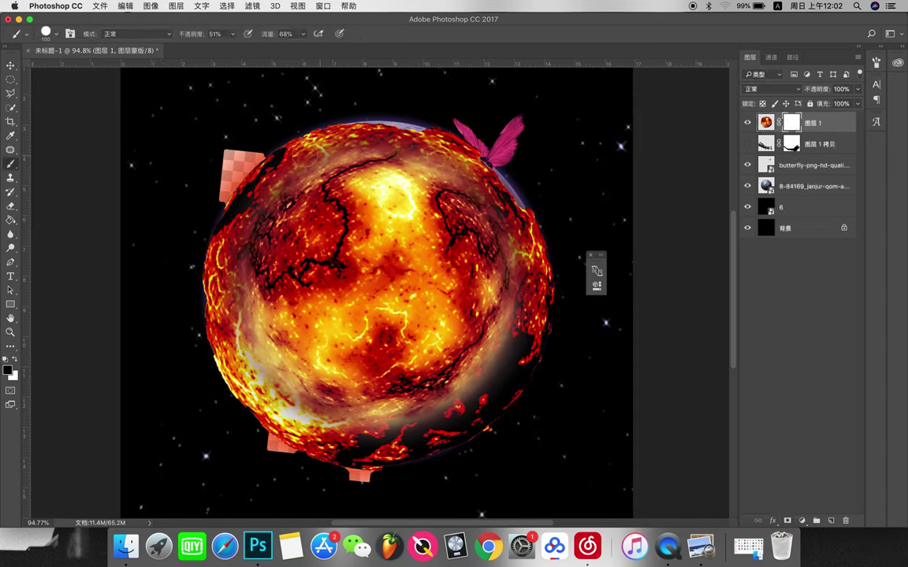
drag(233, 35, 236, 46)
drag(302, 34, 291, 45)
drag(339, 134, 228, 260)
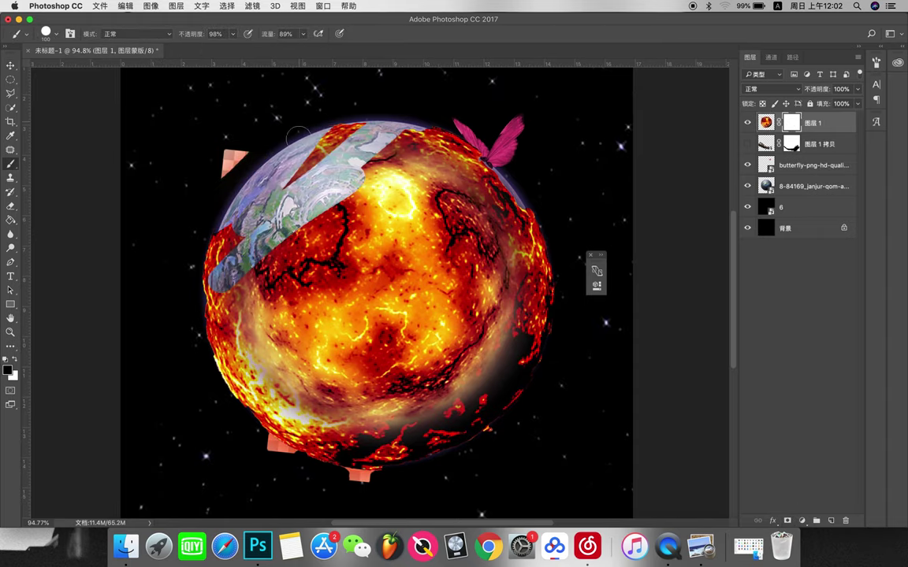
right_click(308, 150)
double_click(333, 217)
drag(236, 166, 378, 189)
drag(268, 134, 363, 228)
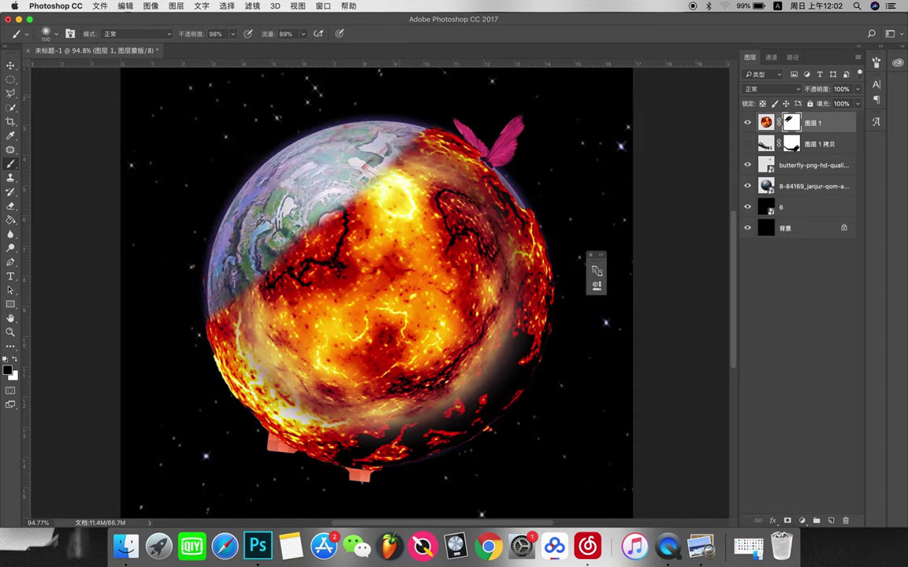
drag(370, 134, 299, 221)
drag(394, 197, 225, 301)
Step: Enlarge the brush to 172 and mask out lava across the planet's middle and lower left
mouse_move(259, 237)
mouse_down()
mouse_move(197, 347)
mouse_move(346, 284)
mouse_move(465, 173)
mouse_up()
right_click(461, 247)
key(Return)
mouse_move(462, 247)
mouse_down()
mouse_move(485, 249)
mouse_move(228, 386)
mouse_move(260, 410)
mouse_move(355, 410)
mouse_up()
drag(213, 384, 394, 292)
drag(315, 394, 461, 252)
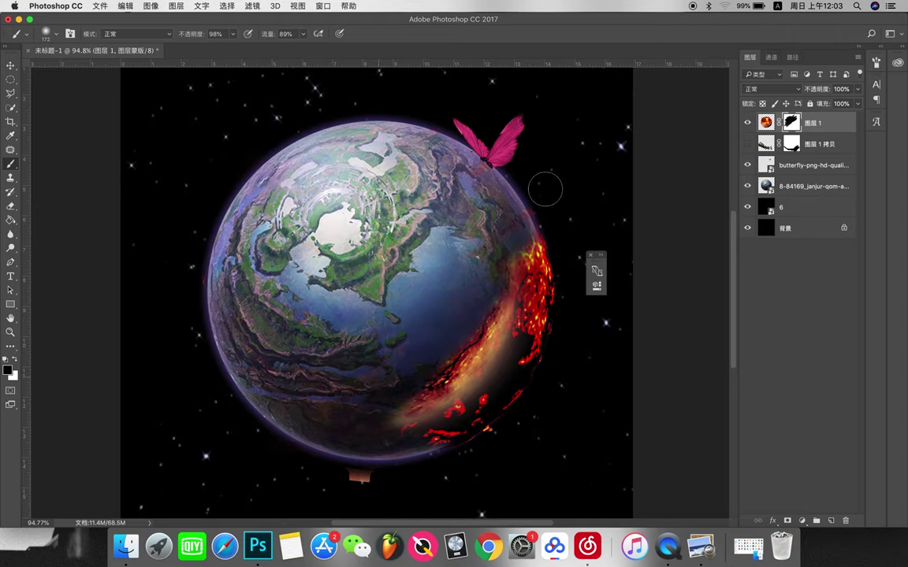
scroll(491, 170, down, 1)
scroll(369, 455, down, 4)
scroll(364, 441, down, 6)
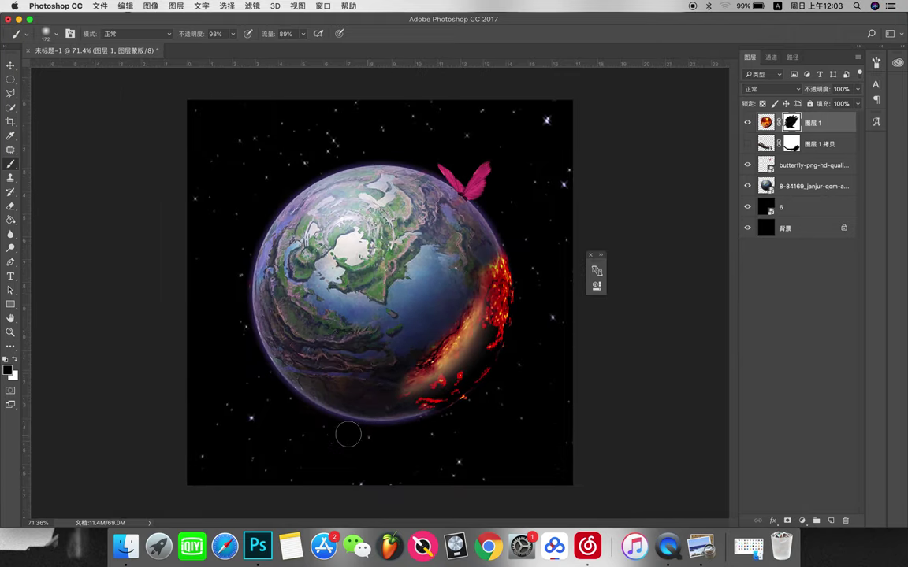
Step: Place the Planes-PNG airliner, shrinking and tilting it across the Earth's upper half
key(ctrl+Up)
click(652, 293)
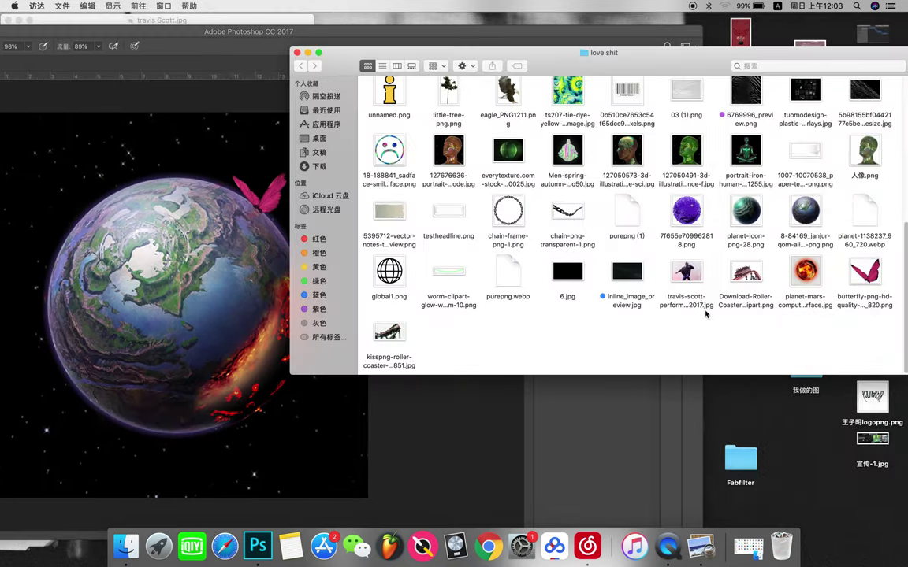
scroll(652, 293, up, 3)
scroll(652, 293, up, 3)
scroll(653, 293, up, 3)
mouse_move(804, 303)
mouse_down()
mouse_move(449, 304)
mouse_move(378, 291)
mouse_up()
drag(493, 295, 439, 229)
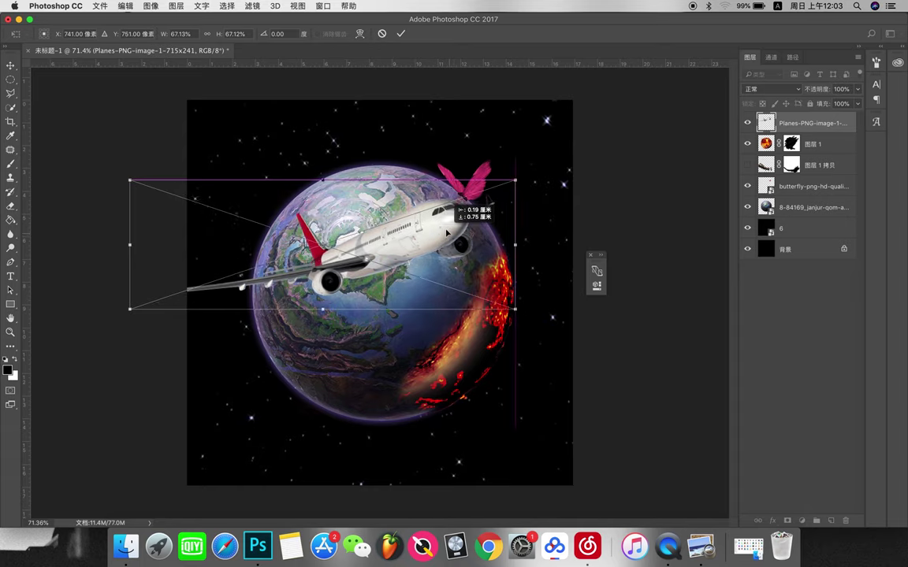
drag(440, 229, 435, 237)
mouse_move(528, 169)
mouse_down()
mouse_move(418, 185)
mouse_move(455, 193)
mouse_up()
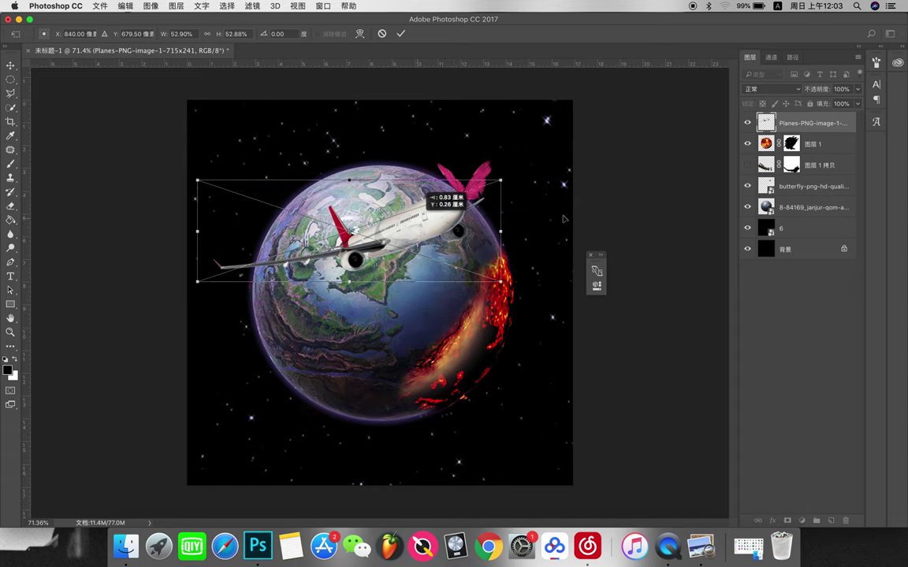
key(Return)
Step: Rasterize the plane layer, undo a darkening brush stroke, and set brush opacity 43%, flow 22%
key(b)
scroll(352, 257, up, 5)
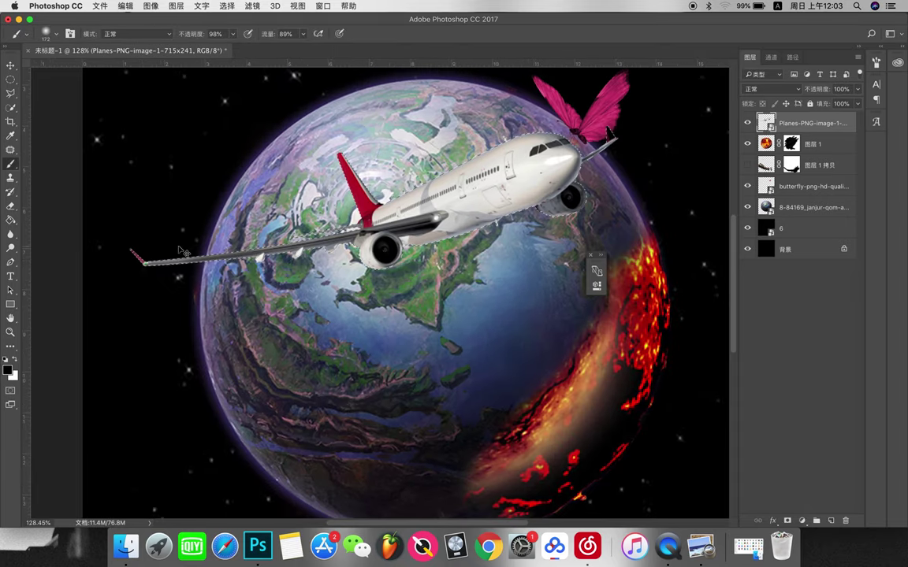
click(378, 244)
click(535, 184)
drag(331, 237, 473, 209)
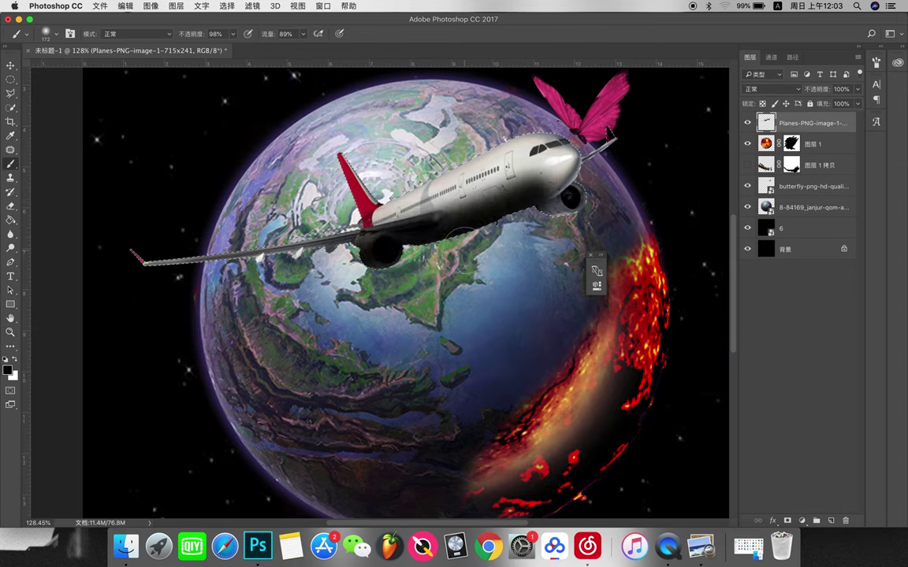
key(4)
key(3)
key(shift+2)
key(shift+2)
key(ctrl+z)
Step: Shade the plane's fuselage and wing grey, undo the last stroke, and deselect
drag(398, 201, 512, 146)
drag(204, 233, 513, 174)
drag(465, 193, 551, 130)
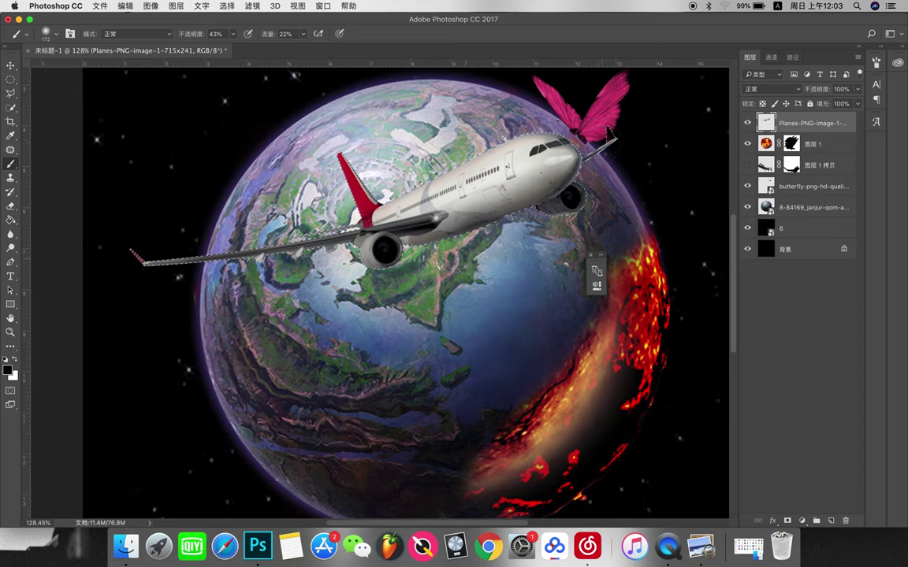
key(ctrl+z)
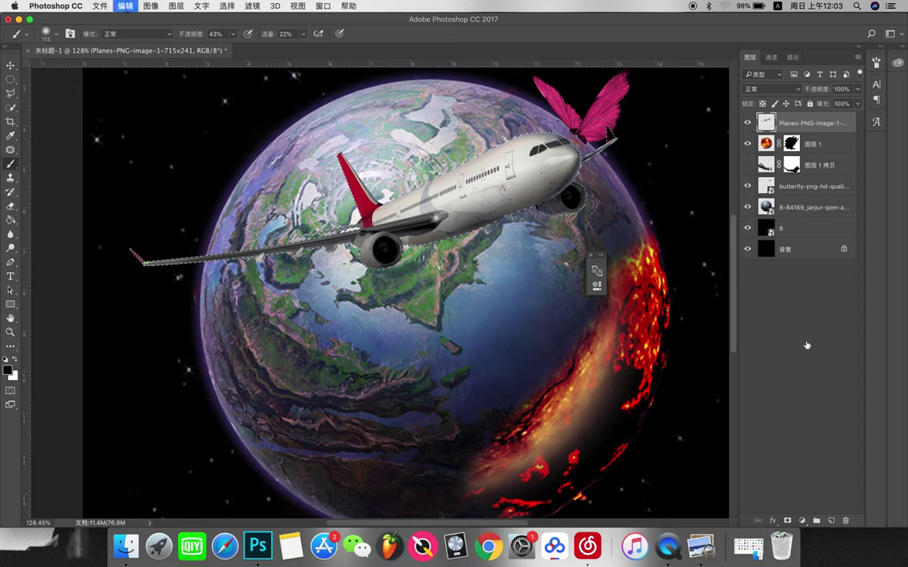
key(ctrl+d)
Step: Add a layer mask to the plane layer and nudge the plane slightly
click(788, 521)
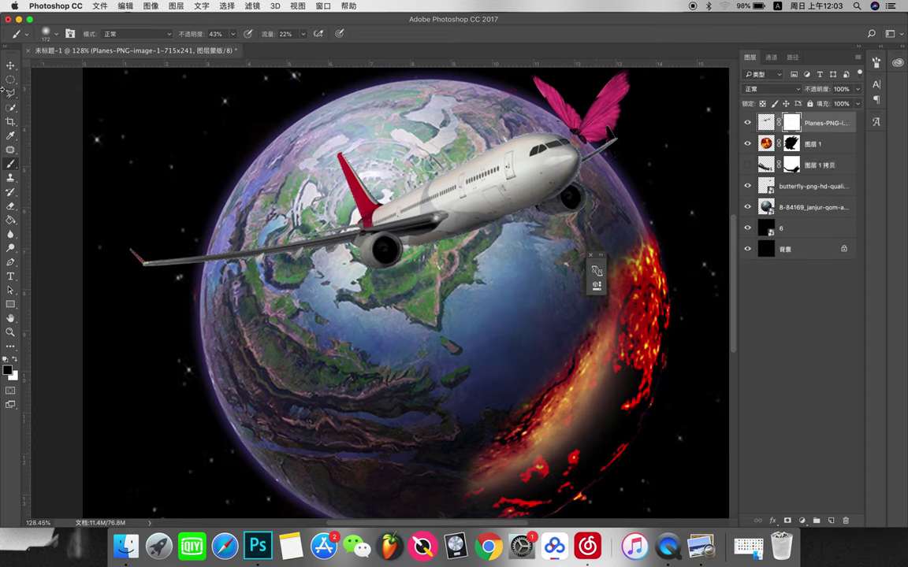
key(v)
drag(428, 169, 419, 175)
scroll(350, 225, up, 2)
scroll(351, 225, down, 5)
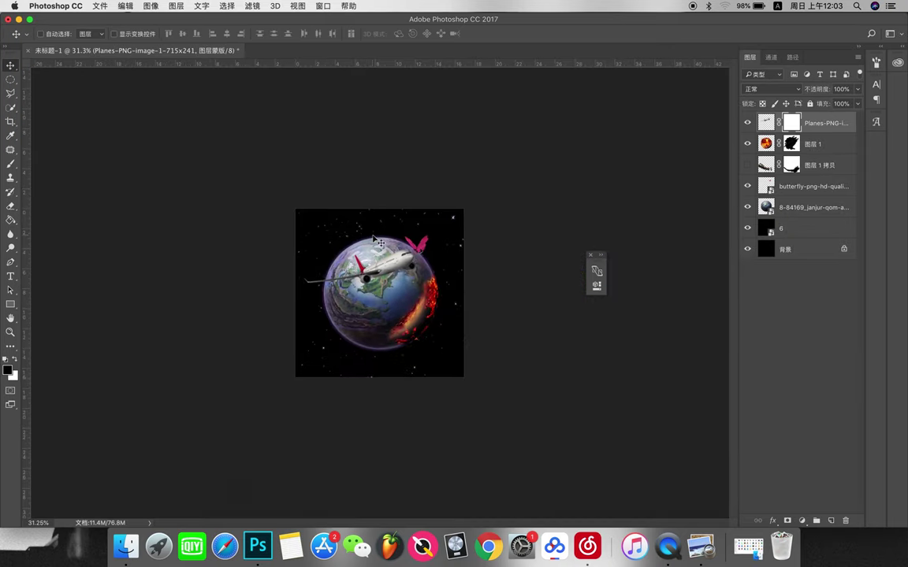
scroll(351, 224, up, 3)
scroll(693, 171, up, 1)
Step: Fade the plane's body and engine on the mask at 65% flow, then show the coaster layer
click(10, 165)
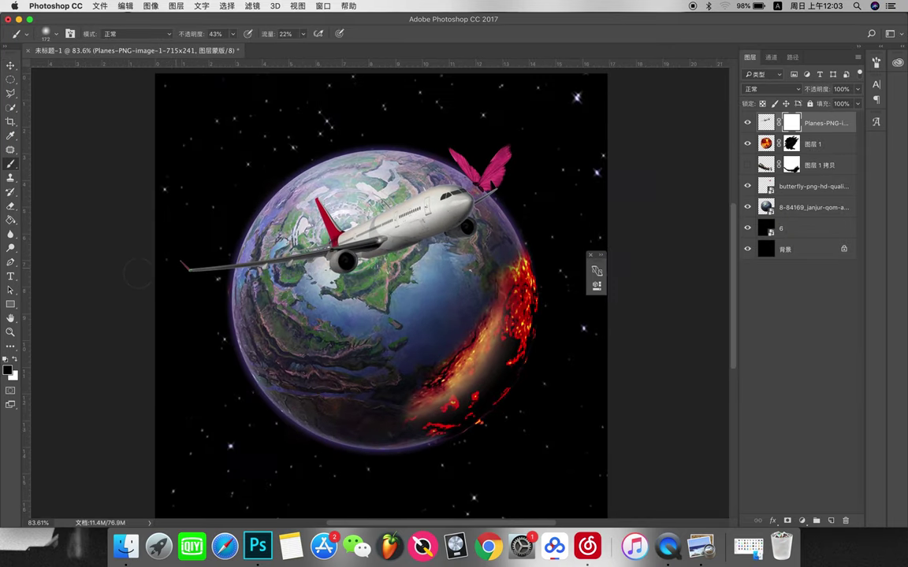
click(231, 35)
mouse_move(304, 34)
mouse_down()
mouse_move(310, 47)
mouse_move(233, 39)
mouse_up()
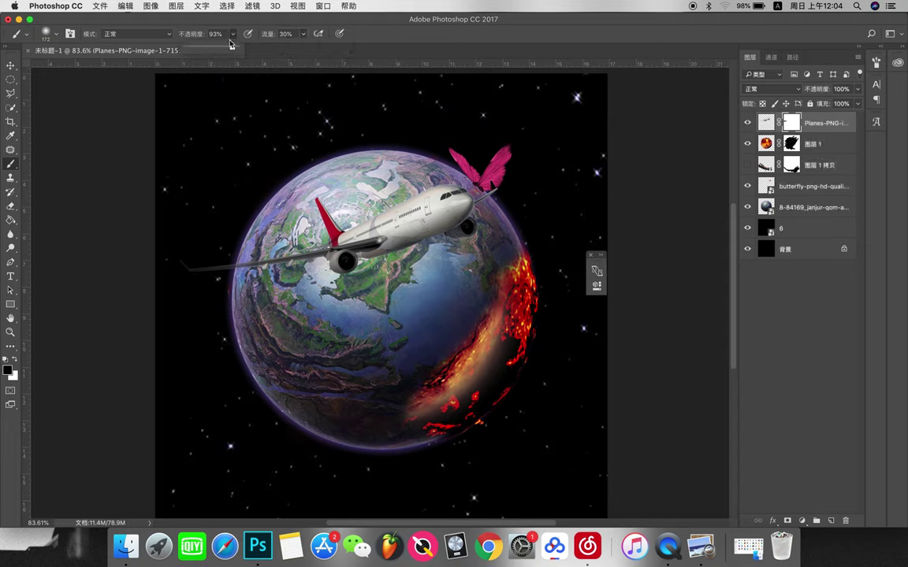
drag(295, 237, 409, 193)
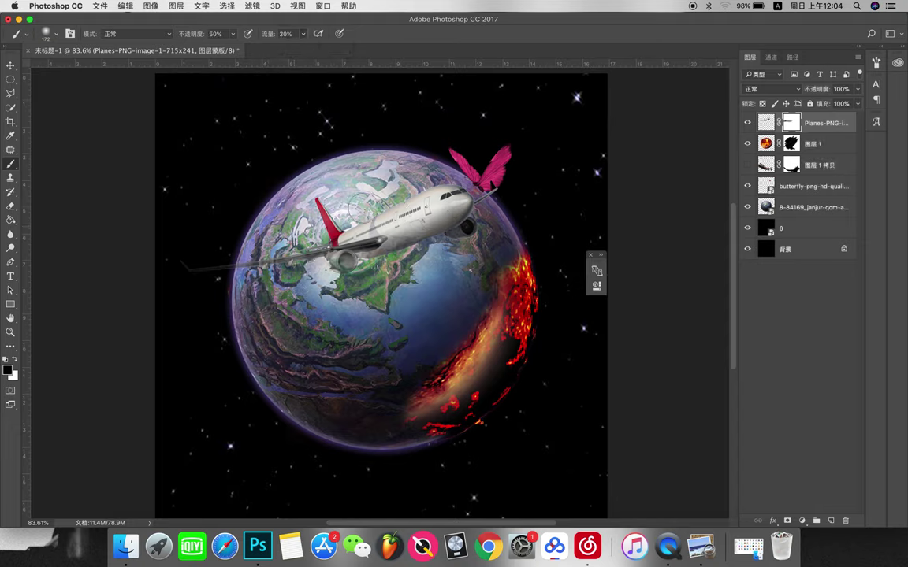
scroll(414, 193, down, 5)
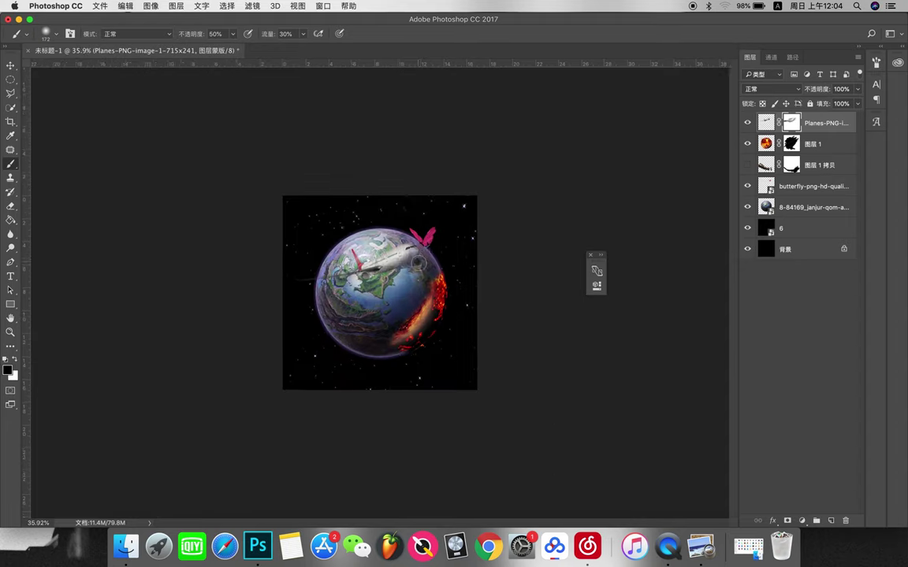
click(747, 165)
scroll(392, 260, up, 5)
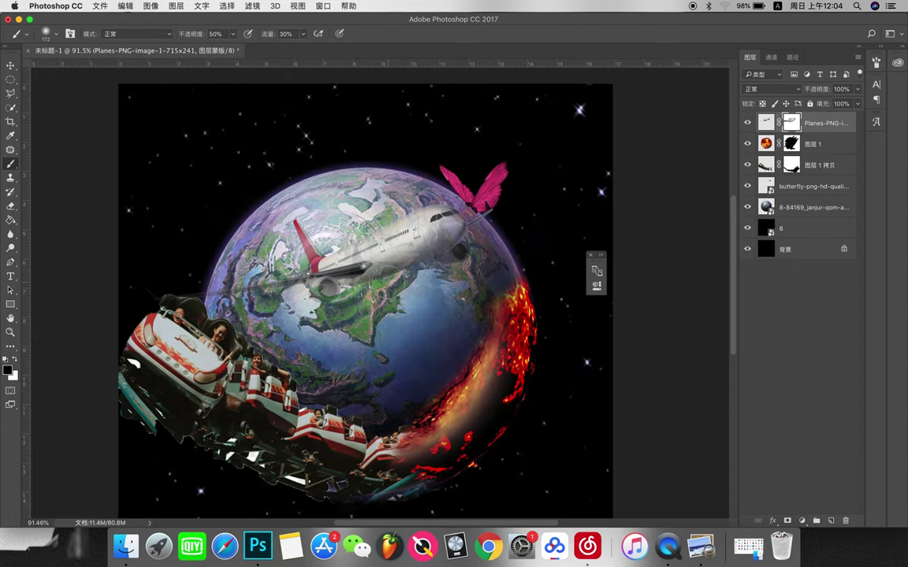
Step: Place the travis-scott-performing-2017 concert photo and move its layer to the top of the stack
click(766, 165)
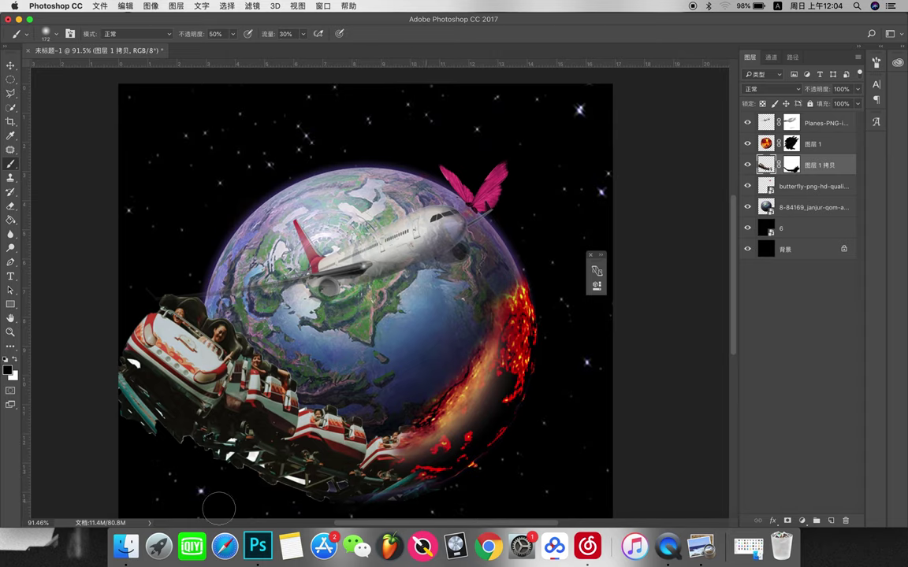
key(super+Tab)
scroll(528, 296, down, 5)
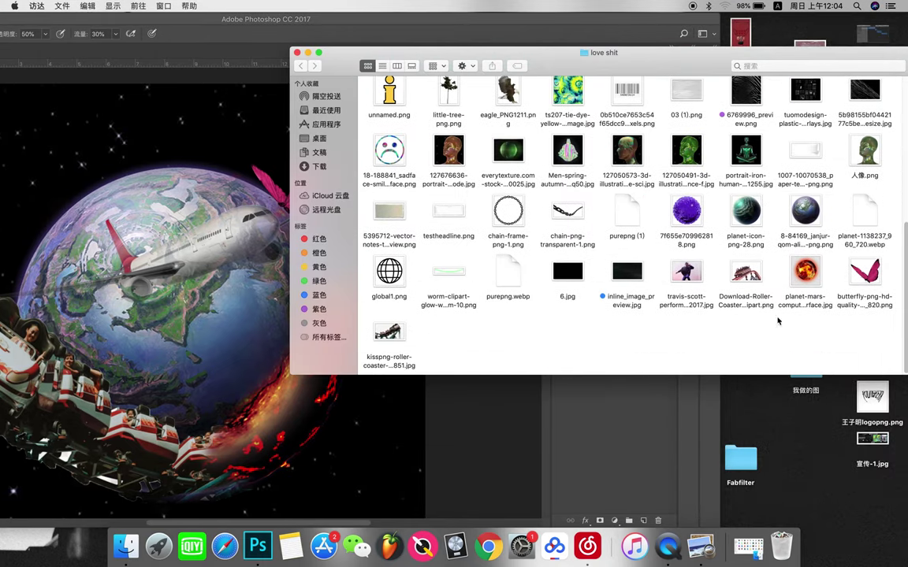
drag(685, 276, 286, 275)
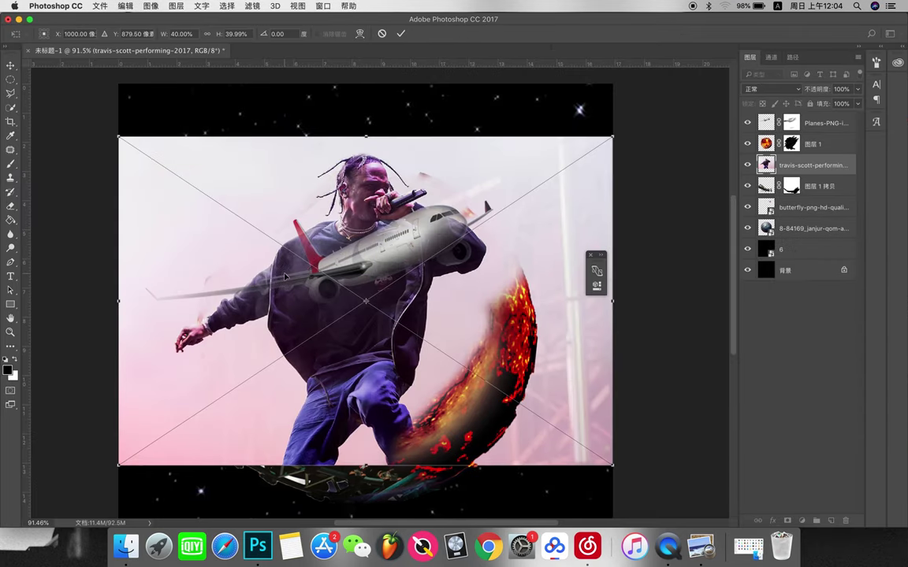
key(Return)
drag(347, 236, 359, 229)
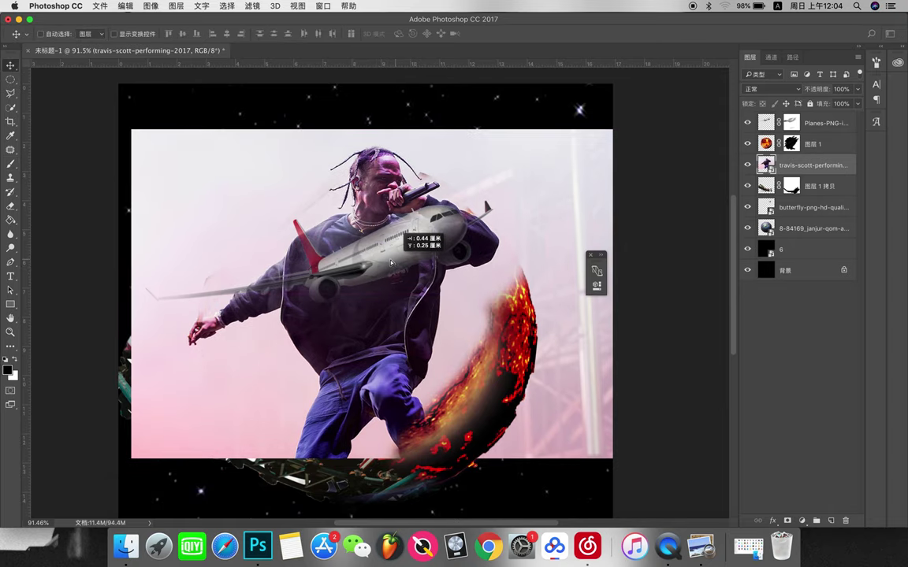
key(super+shift+bracketright)
Step: Trace a pen path around the performer's whole figure and convert it to a selection
key(p)
scroll(369, 273, up, 3)
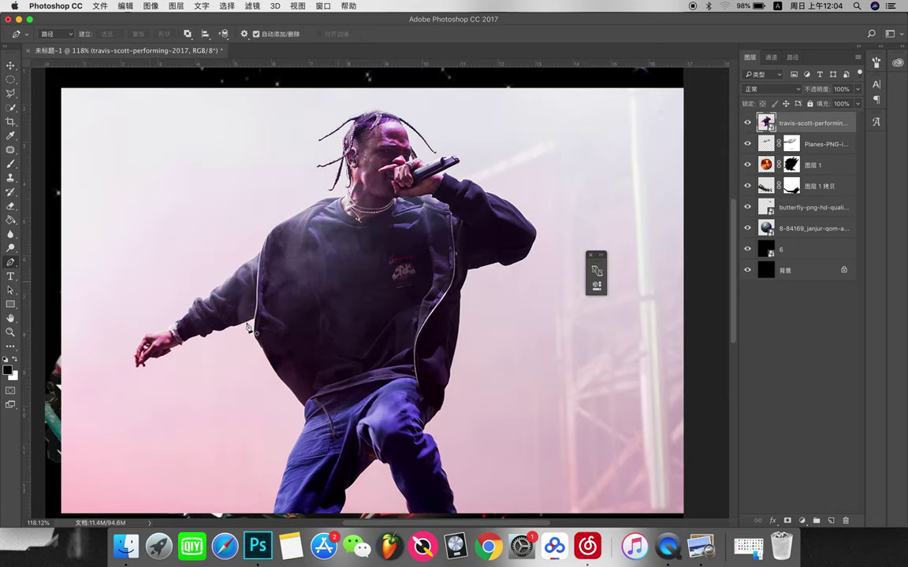
click(138, 363)
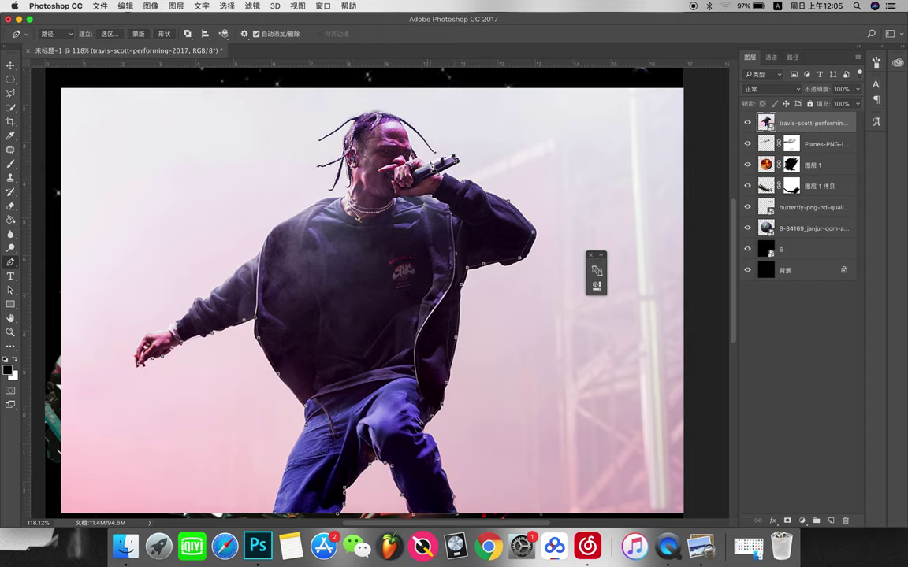
scroll(407, 162, up, 3)
scroll(407, 162, up, 2)
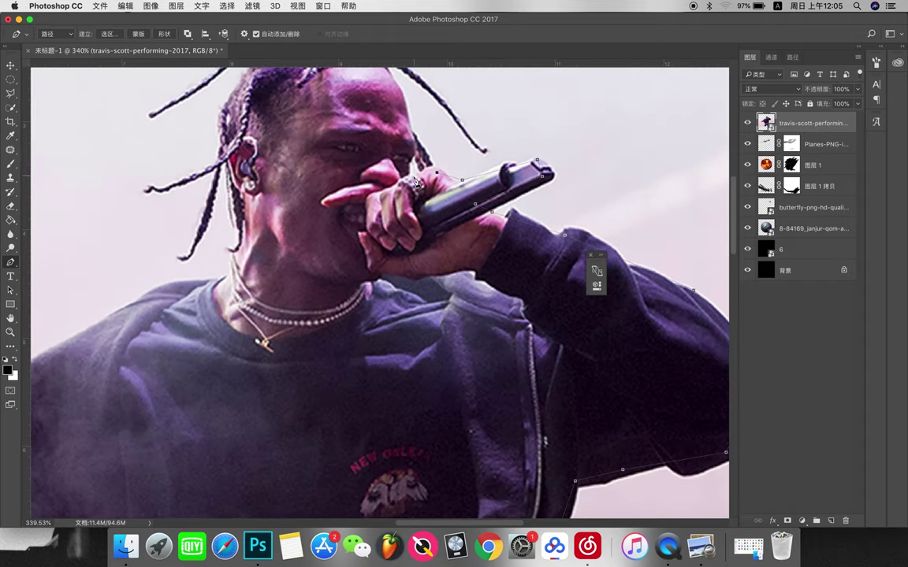
scroll(410, 136, down, 5)
scroll(358, 88, up, 2)
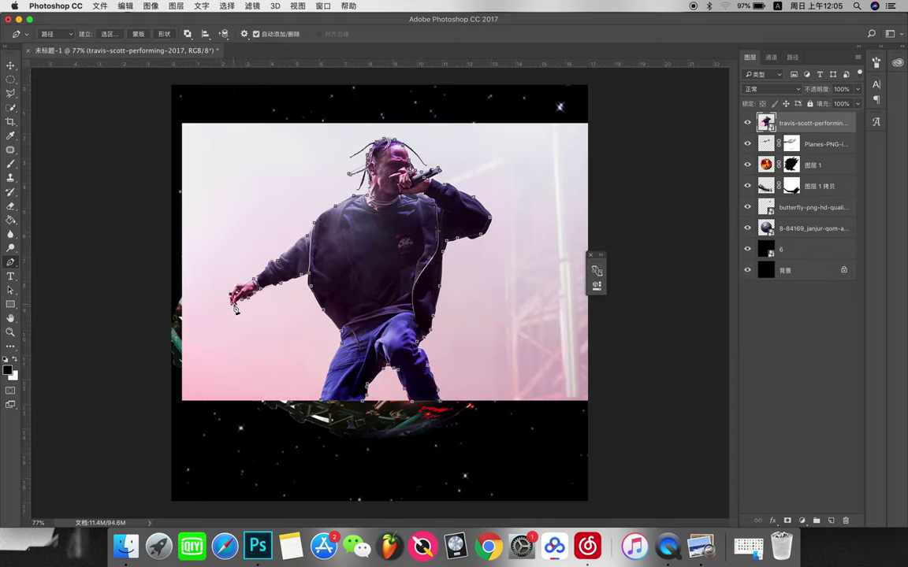
click(237, 308)
key(ctrl+Return)
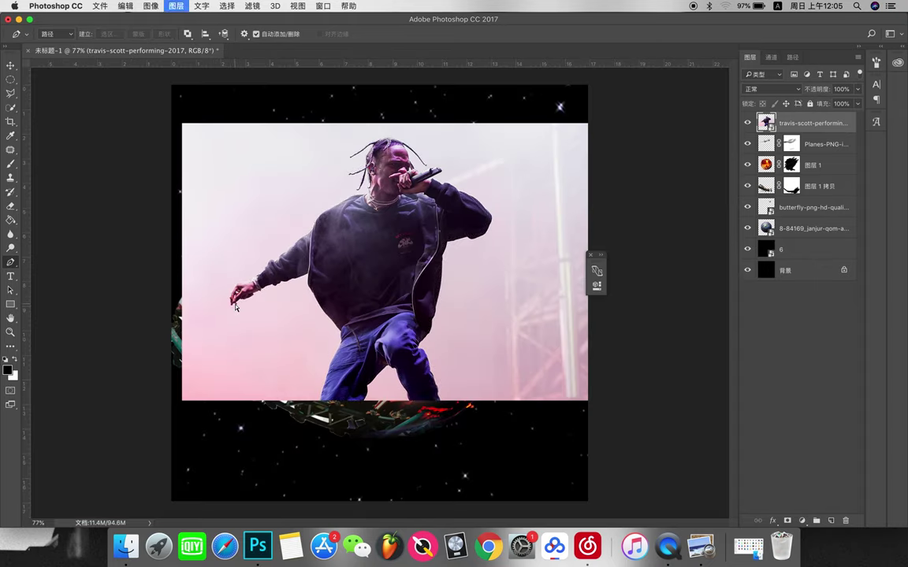
Step: Copy the cut-out performer to his own layer, delete the original photo, and mirror him horizontally
key(ctrl+j)
click(747, 144)
drag(820, 144, 845, 520)
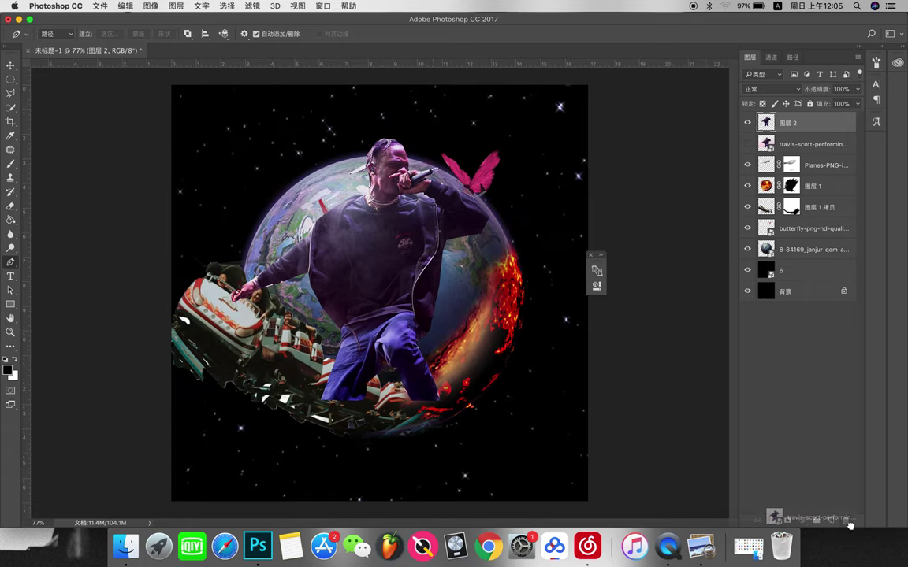
key(ctrl+t)
right_click(389, 278)
click(430, 420)
right_click(395, 254)
click(418, 399)
right_click(399, 294)
click(441, 426)
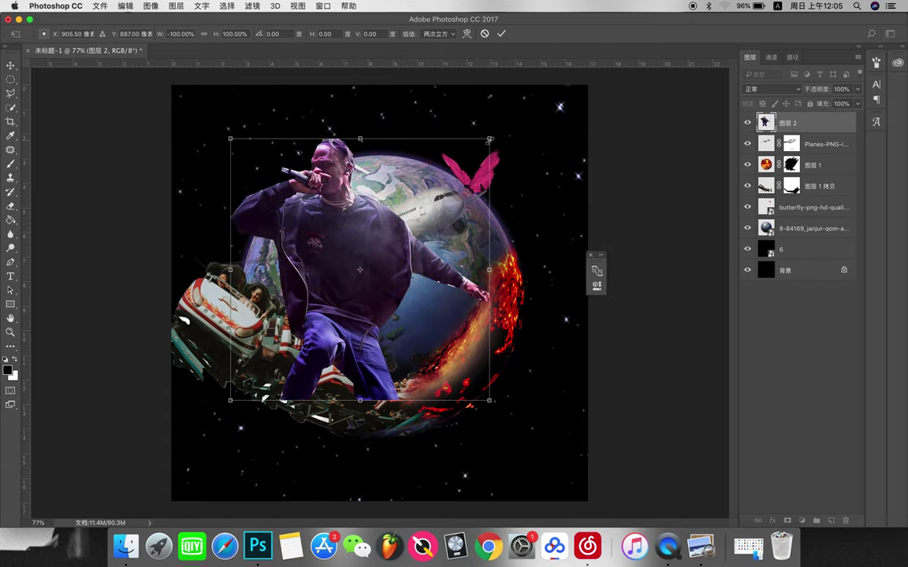
Step: Shrink the performer, tilt him slightly, and position him lower on the globe
drag(489, 400, 424, 334)
mouse_move(356, 275)
mouse_down()
mouse_move(360, 332)
mouse_move(338, 315)
mouse_up()
drag(432, 252, 417, 237)
drag(351, 319, 366, 334)
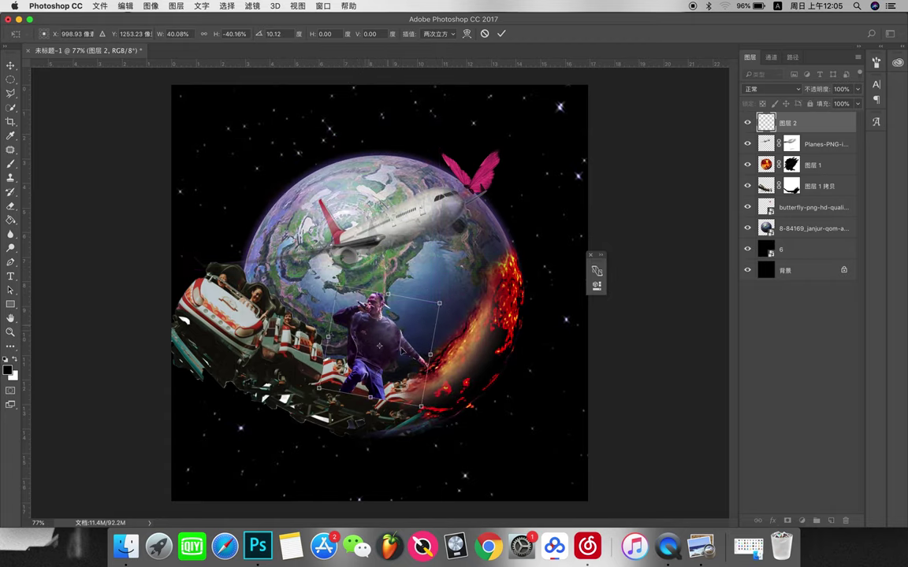
scroll(366, 334, up, 2)
key(Return)
Step: Mask the figure layer, soften its edges with a brush, and set its opacity to 90%
key(p)
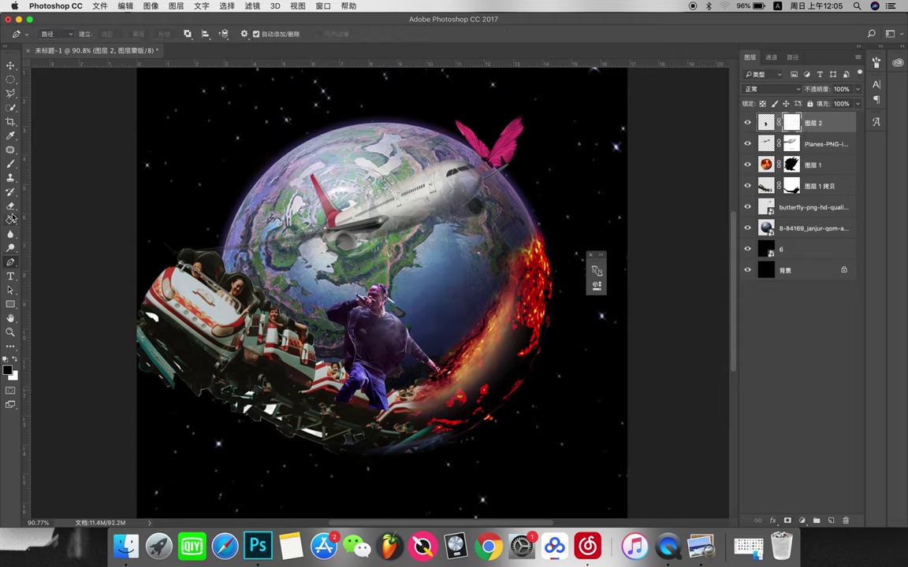
key(b)
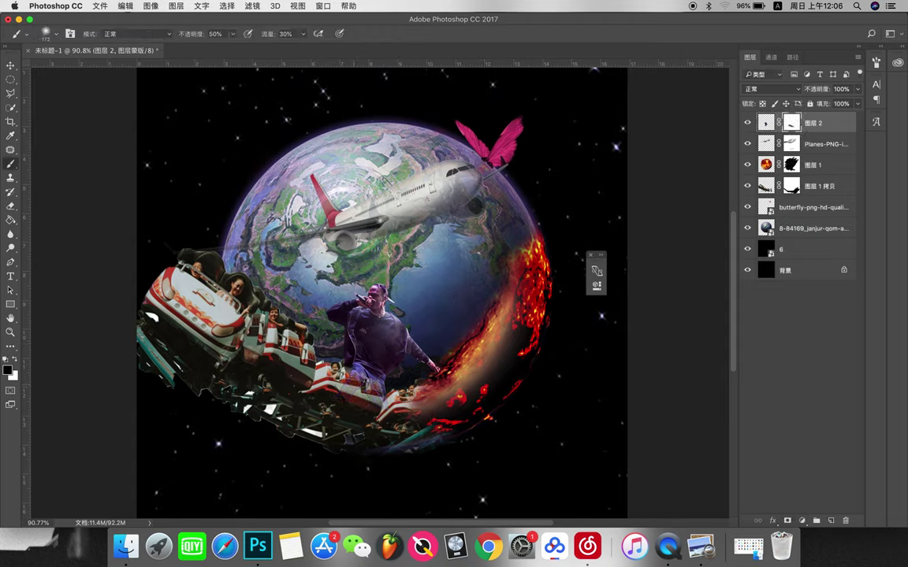
drag(841, 105, 853, 105)
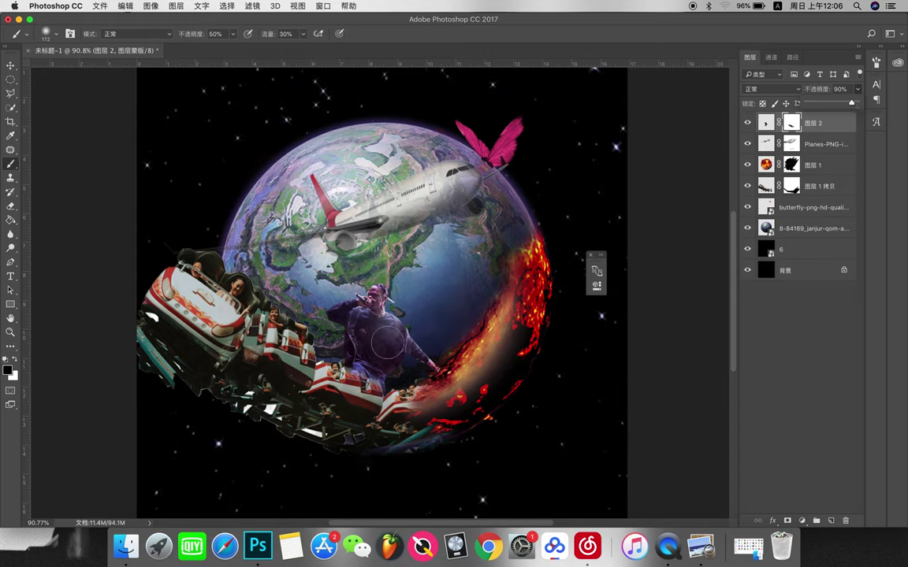
Step: Duplicate the performer beside himself and set the copy's opacity to 62%
key(v)
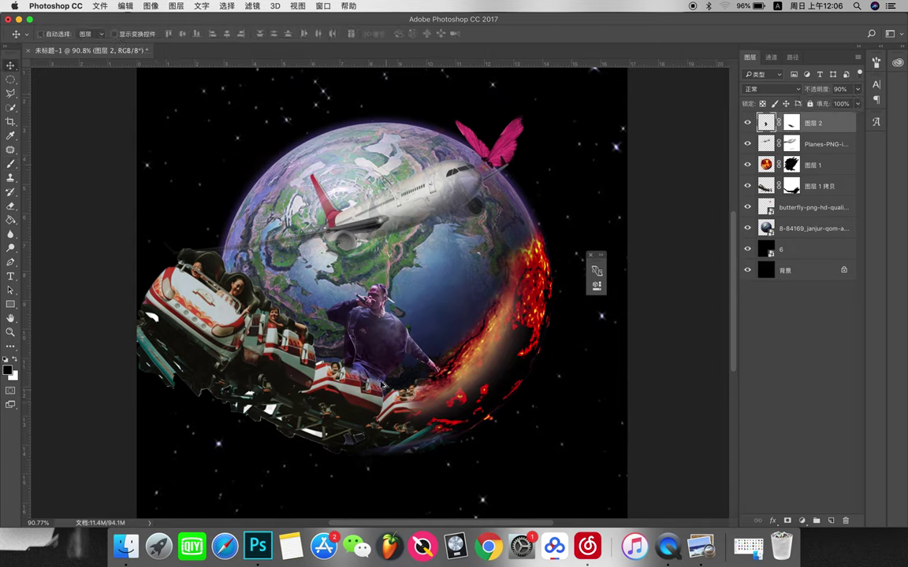
drag(386, 391, 399, 348)
key(ctrl+t)
drag(403, 292, 391, 335)
key(Return)
click(857, 89)
mouse_move(853, 103)
mouse_down()
mouse_move(824, 105)
mouse_move(840, 104)
mouse_up()
key(ctrl+t)
drag(398, 303, 416, 314)
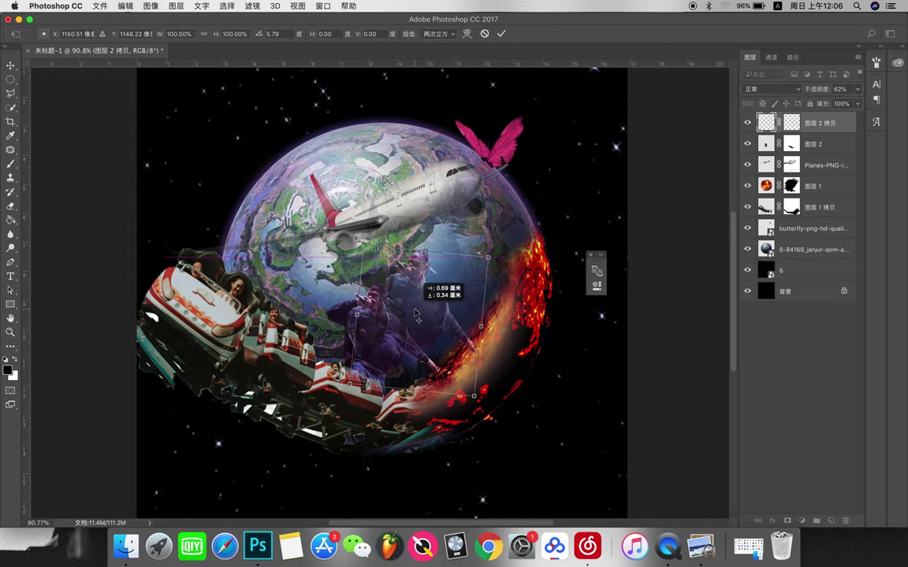
key(Return)
scroll(379, 293, down, 3)
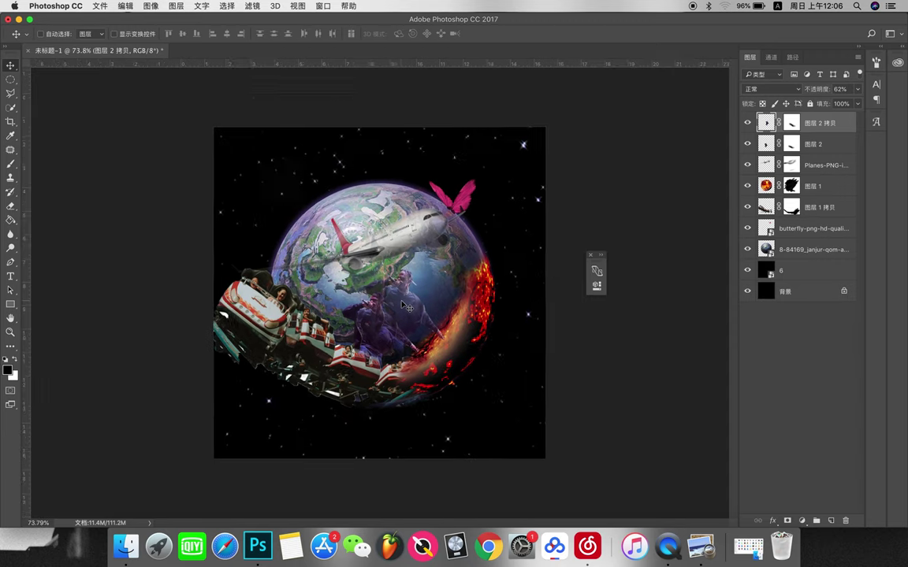
Step: Place the Astroworld title image across the top of the cover above the butterfly layer
click(803, 232)
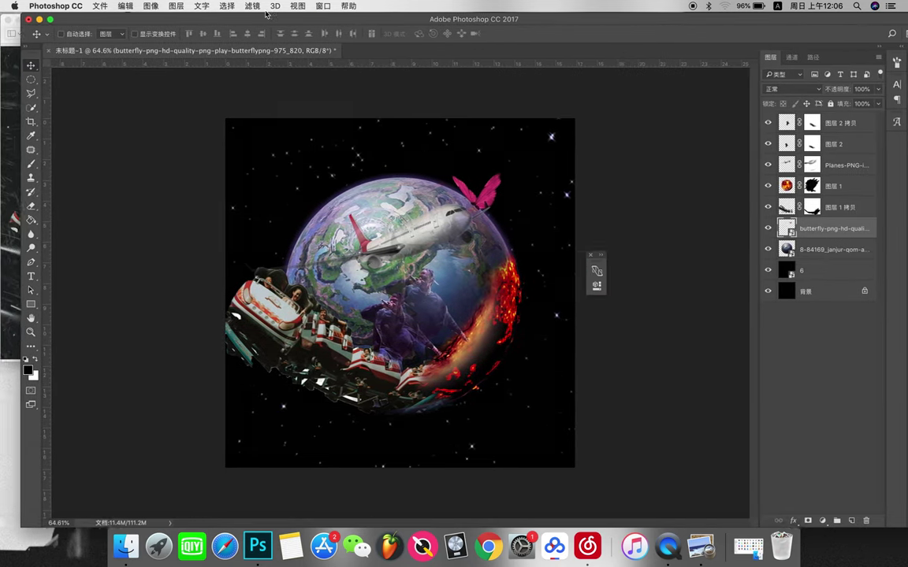
drag(266, 15, 137, 16)
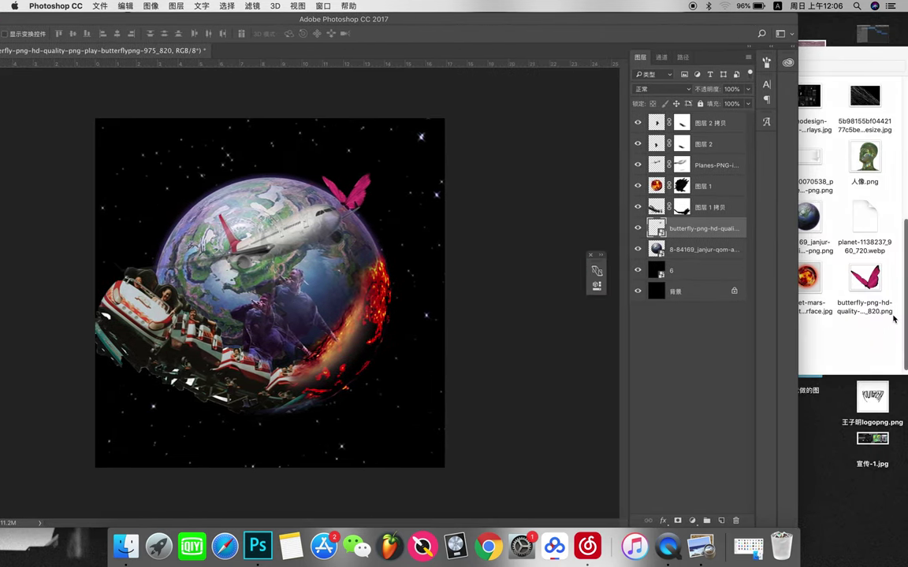
click(893, 315)
mouse_move(871, 128)
mouse_down()
mouse_move(441, 238)
mouse_move(444, 134)
mouse_up()
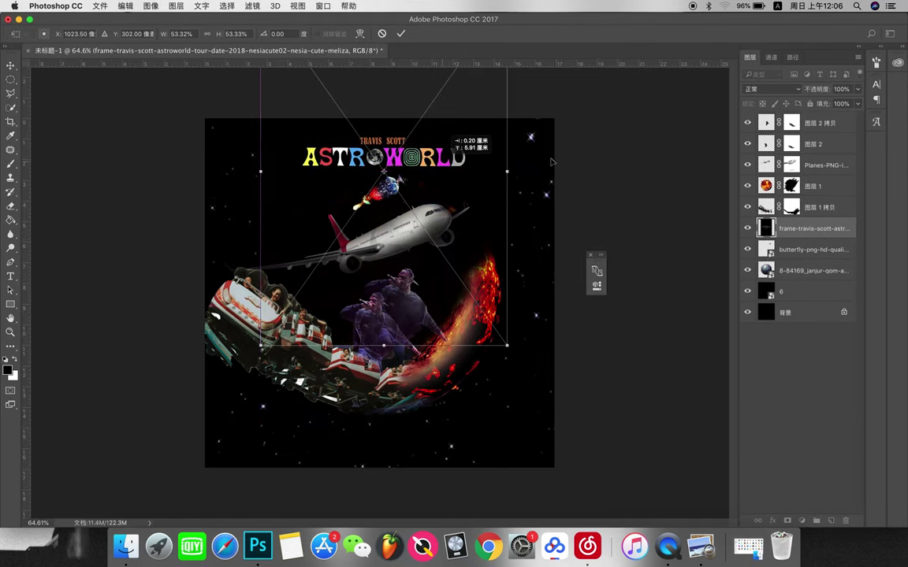
key(Return)
scroll(362, 163, up, 5)
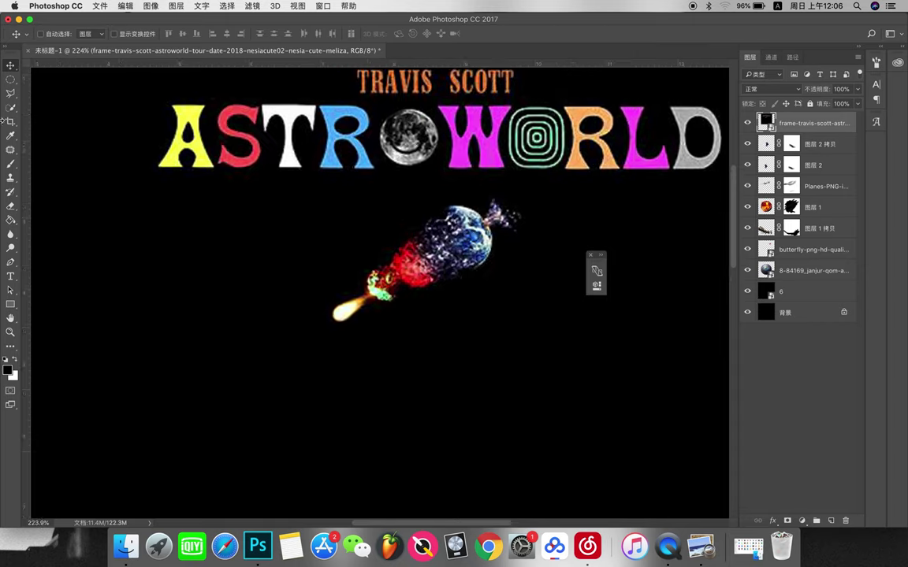
Step: Select the colourful ASTROWORLD letters, including W and O, with Quick Selection
key(w)
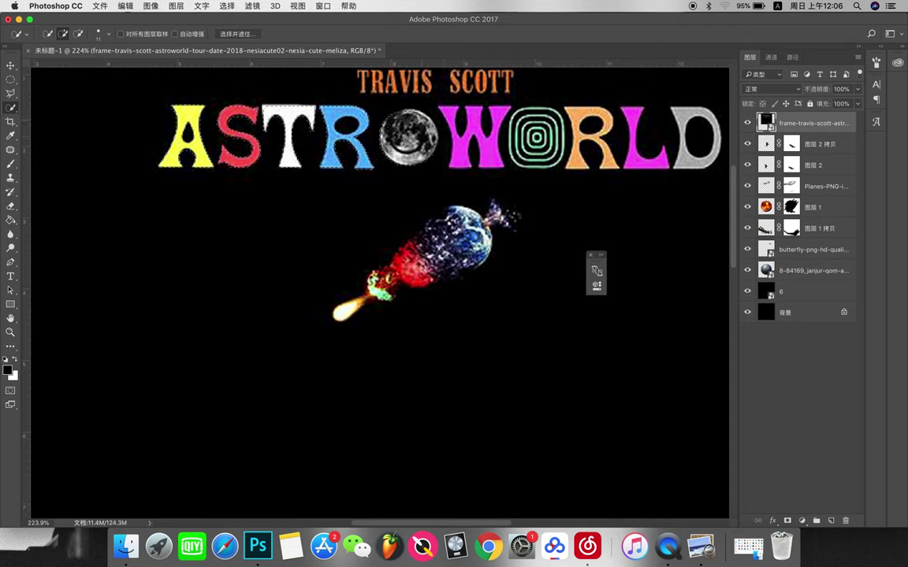
drag(472, 138, 536, 138)
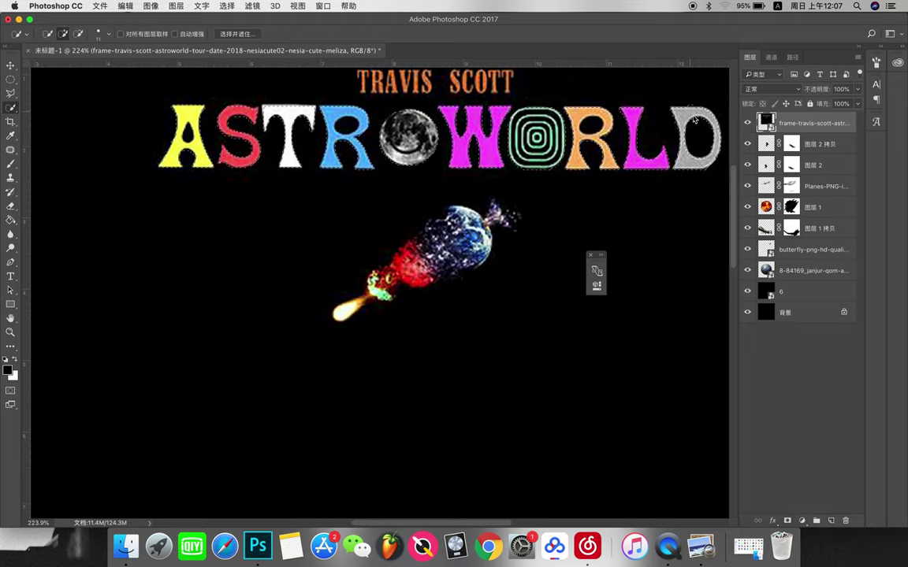
scroll(701, 149, down, 15)
scroll(360, 276, up, 5)
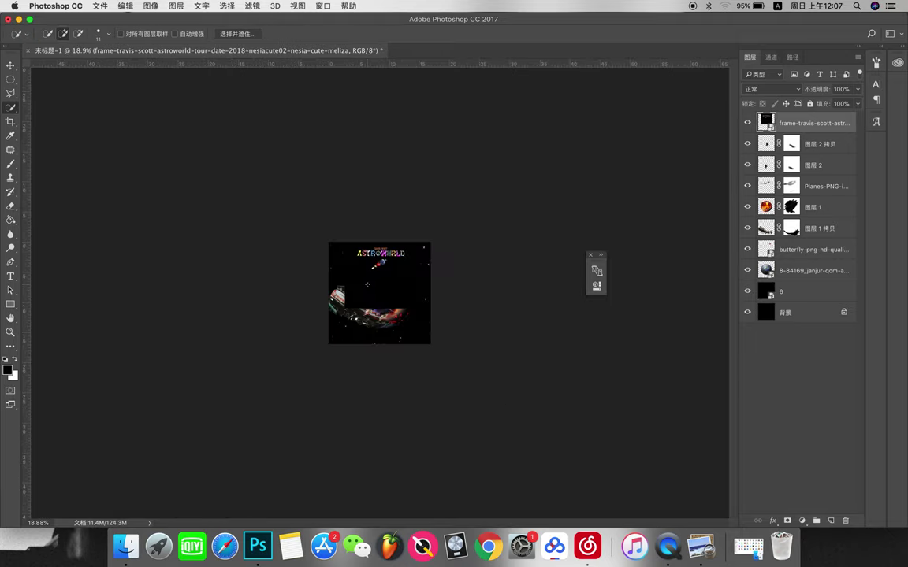
scroll(368, 281, up, 5)
Step: Place the rated-R logo from the 脏标 folder, rotated 90°, beside the globe's right edge
key(ctrl+z)
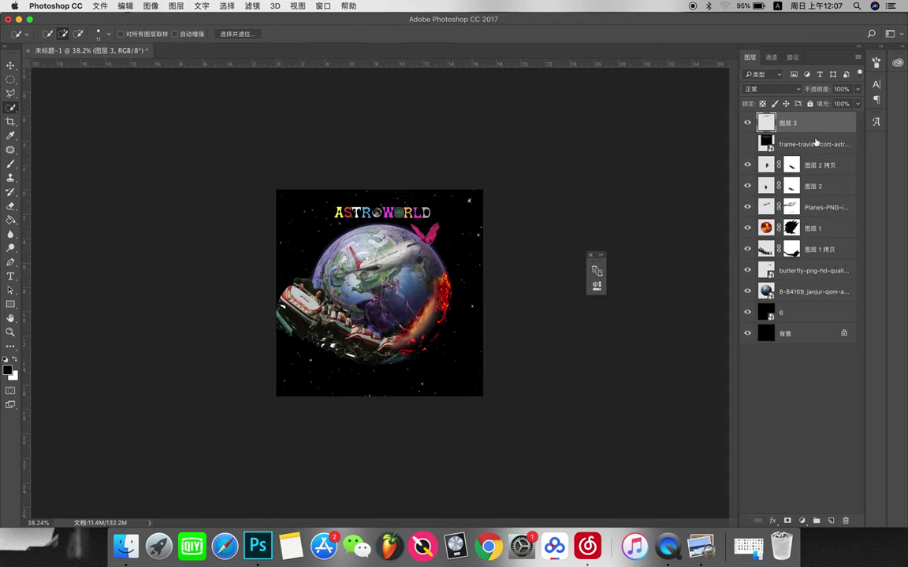
scroll(323, 142, up, 3)
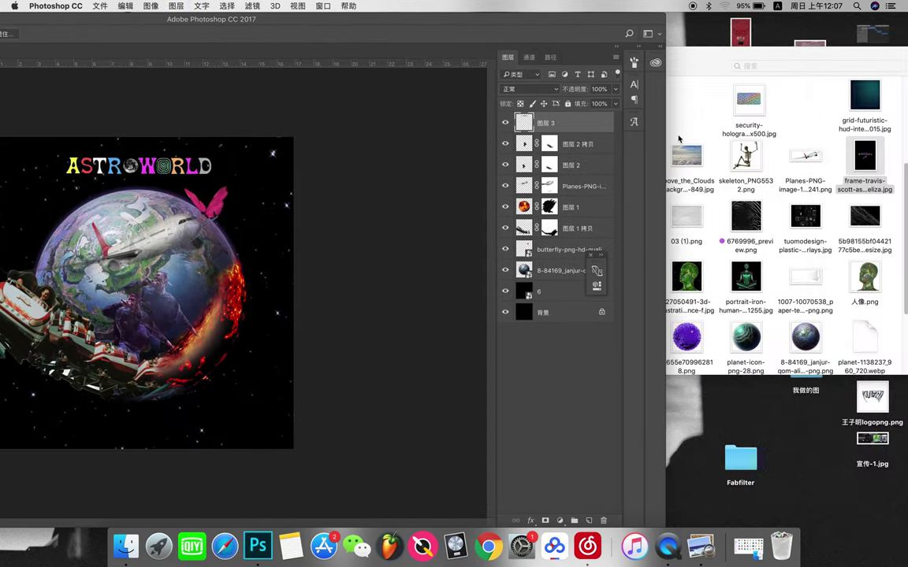
click(395, 158)
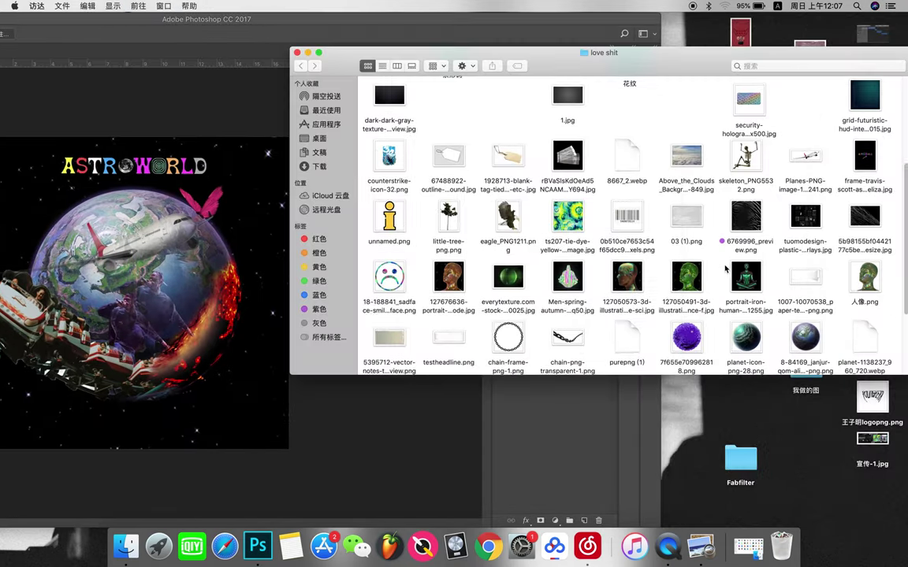
scroll(396, 158, up, 5)
double_click(396, 158)
drag(476, 110, 111, 402)
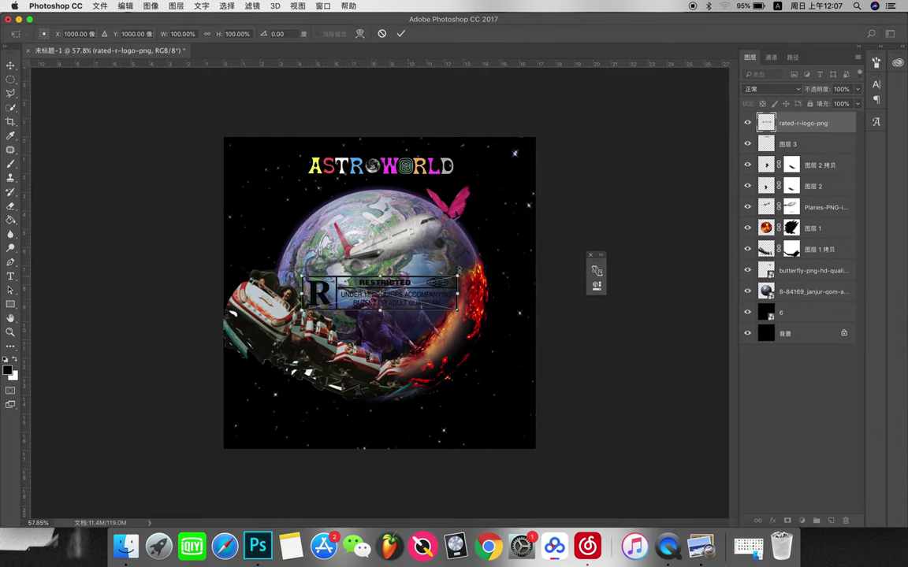
drag(458, 271, 418, 410)
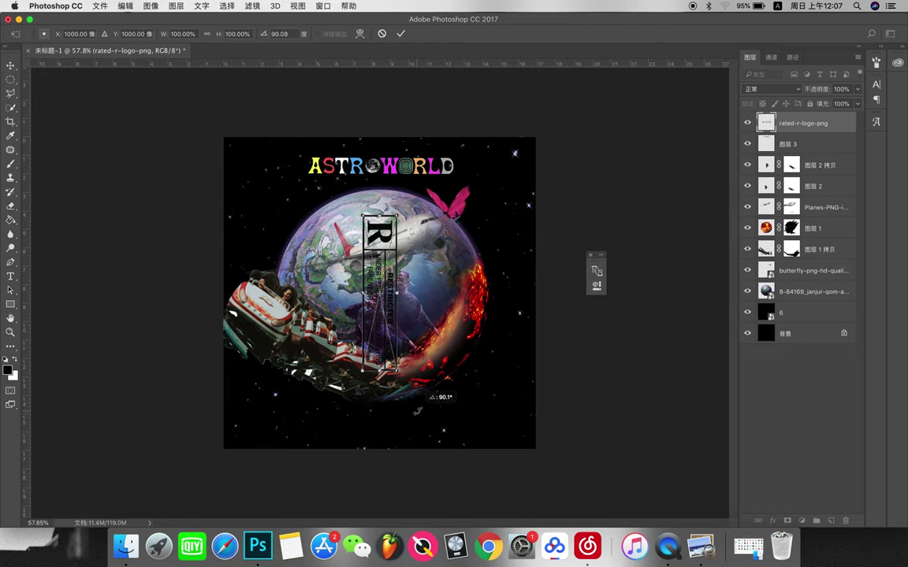
drag(377, 272, 501, 275)
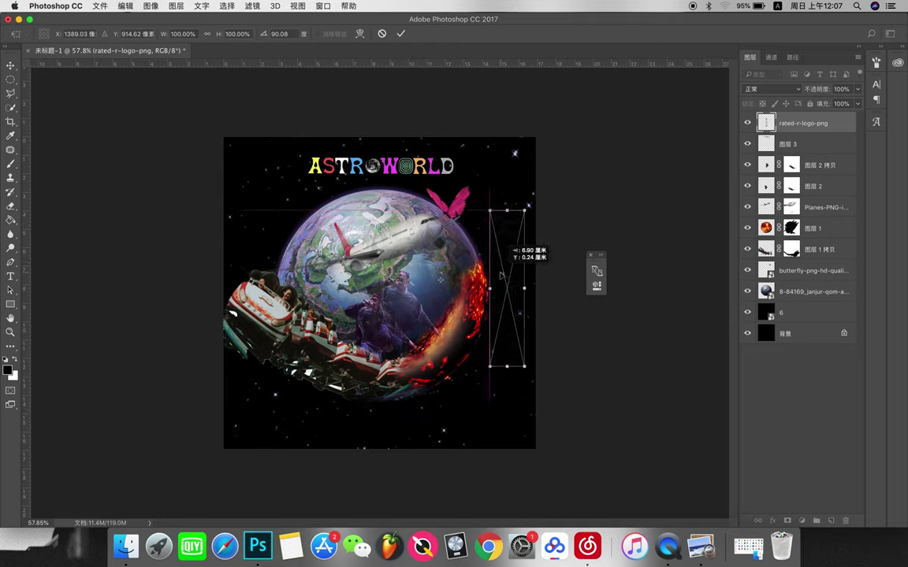
key(Return)
Step: Add a Color Overlay layer style to the rated-R logo
right_click(779, 123)
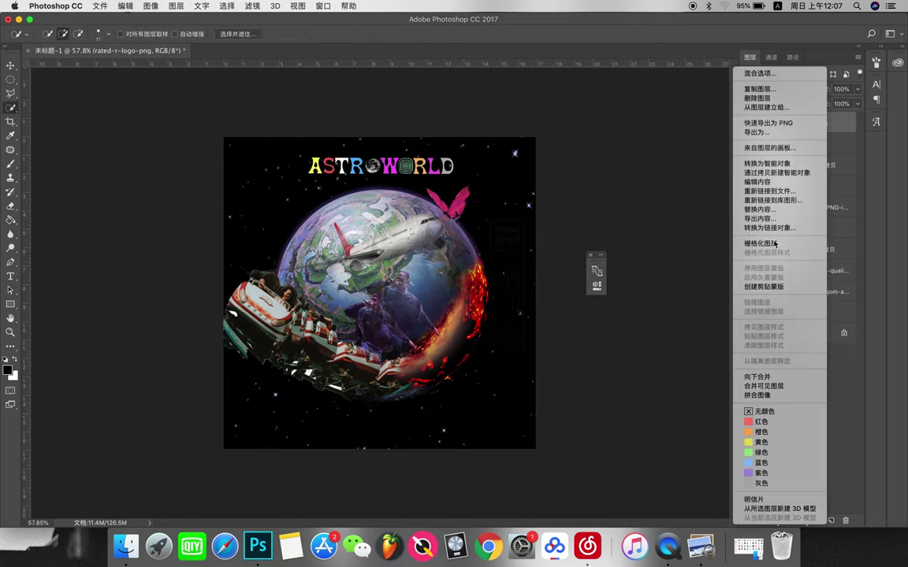
click(792, 85)
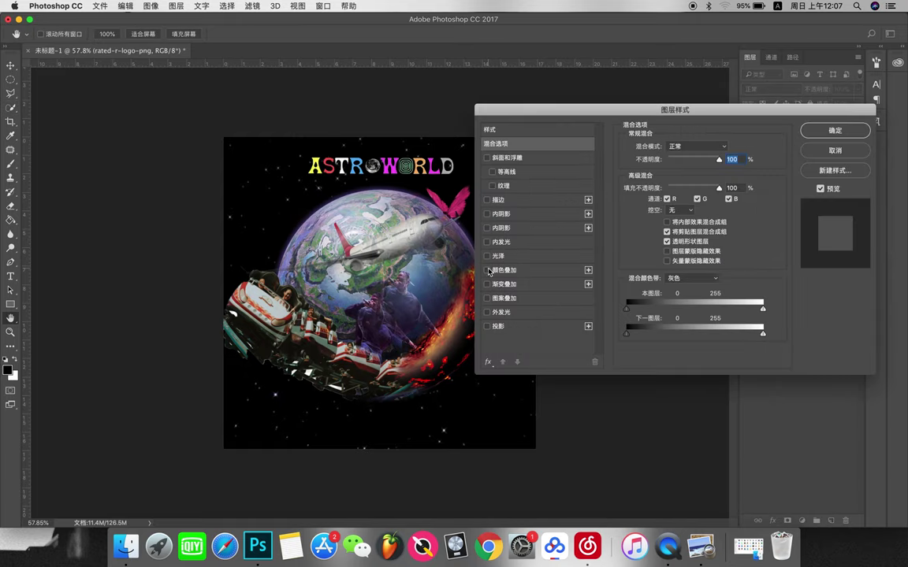
click(487, 270)
drag(614, 108, 180, 123)
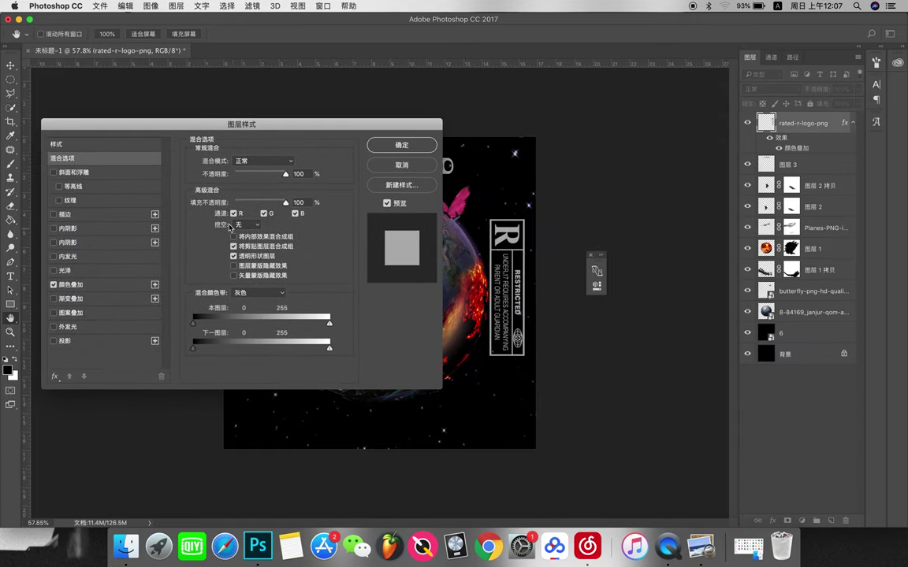
Step: Replace the logo's colour overlay with a white stroke and pattern overlay
click(53, 284)
click(54, 257)
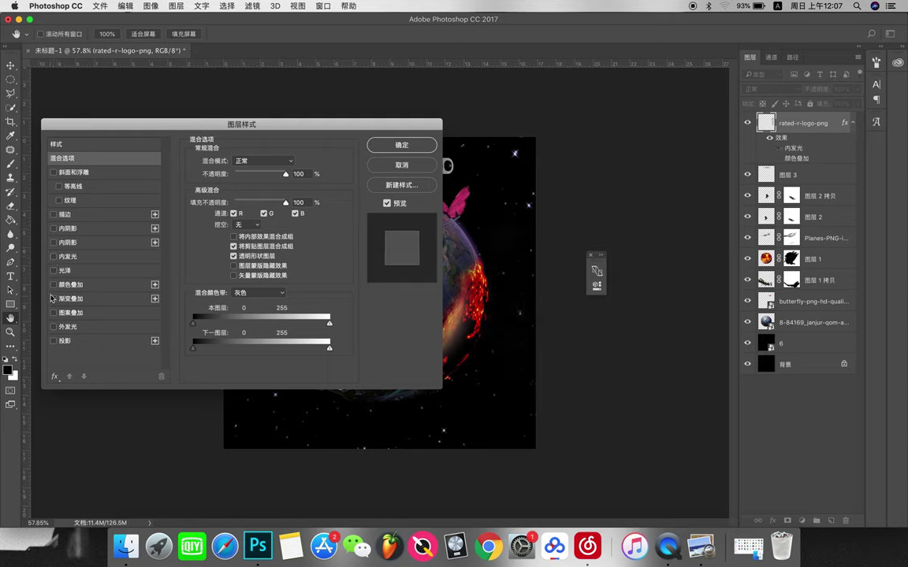
click(53, 215)
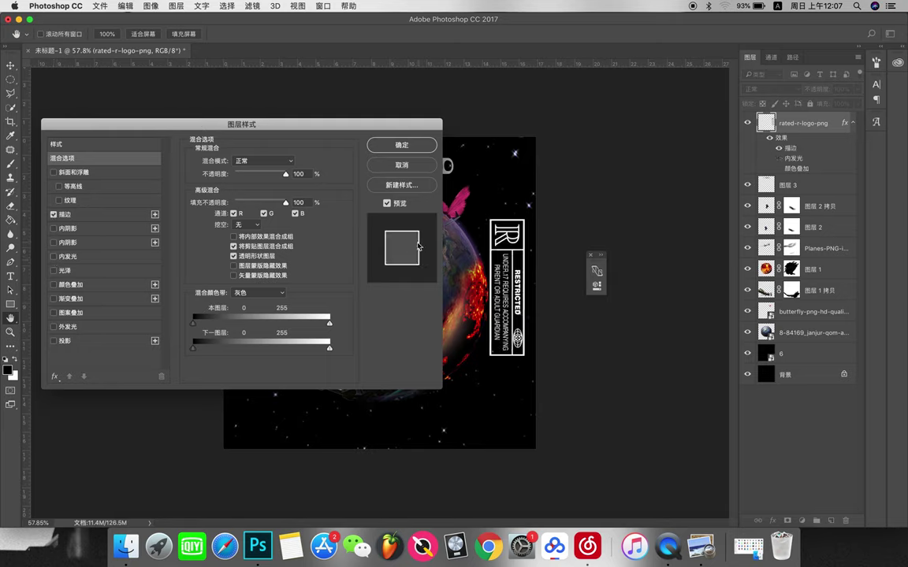
click(54, 312)
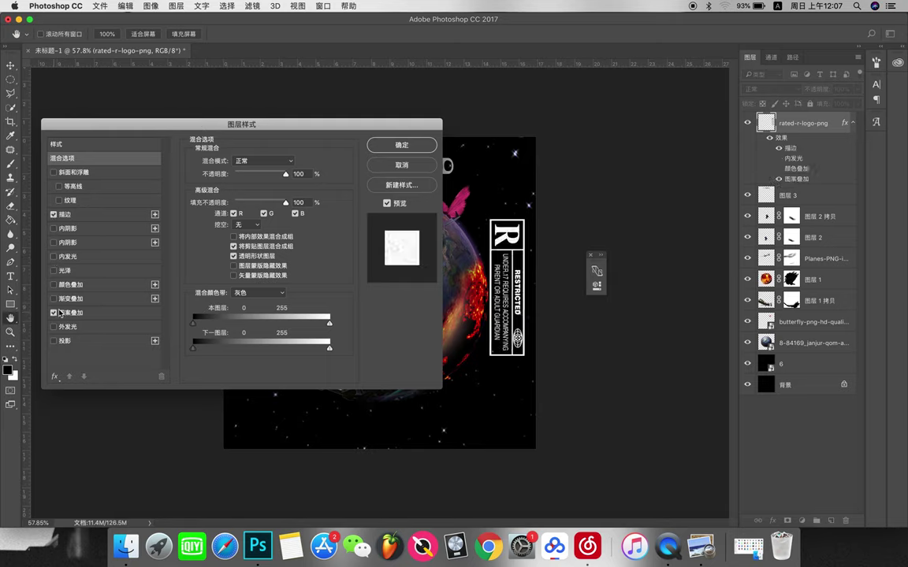
key(Return)
Step: Scale the rated-R logo to about 69% and give it a grey colour overlay
key(ctrl+t)
drag(524, 219, 519, 240)
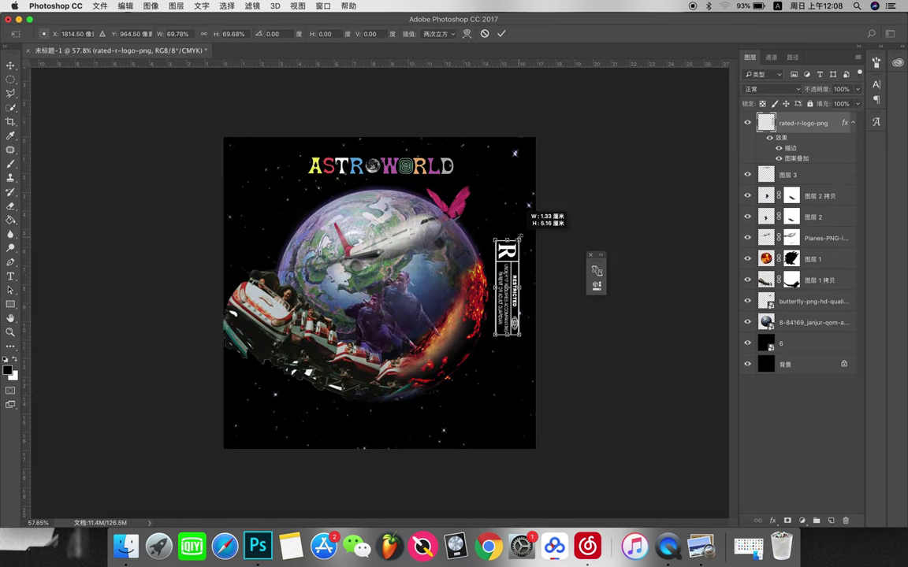
key(Return)
right_click(820, 123)
click(756, 81)
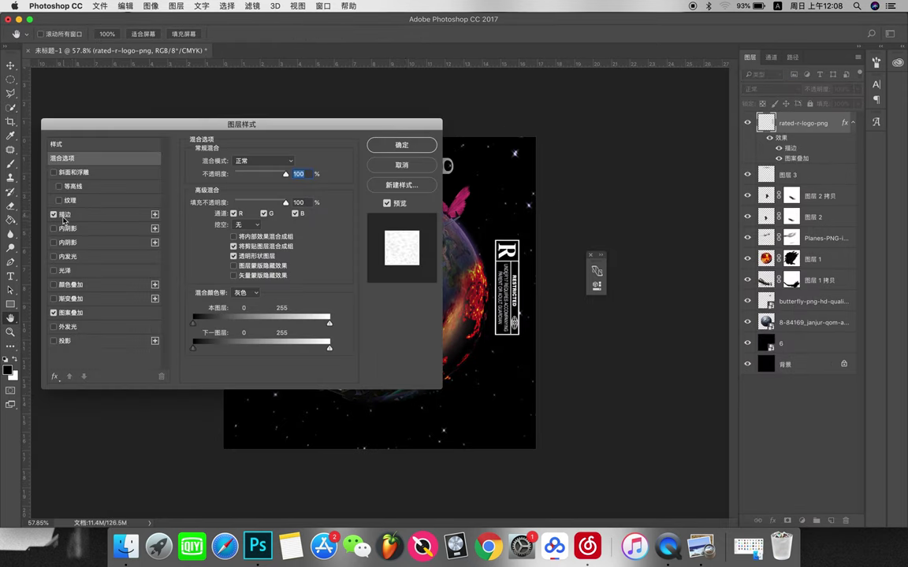
click(54, 285)
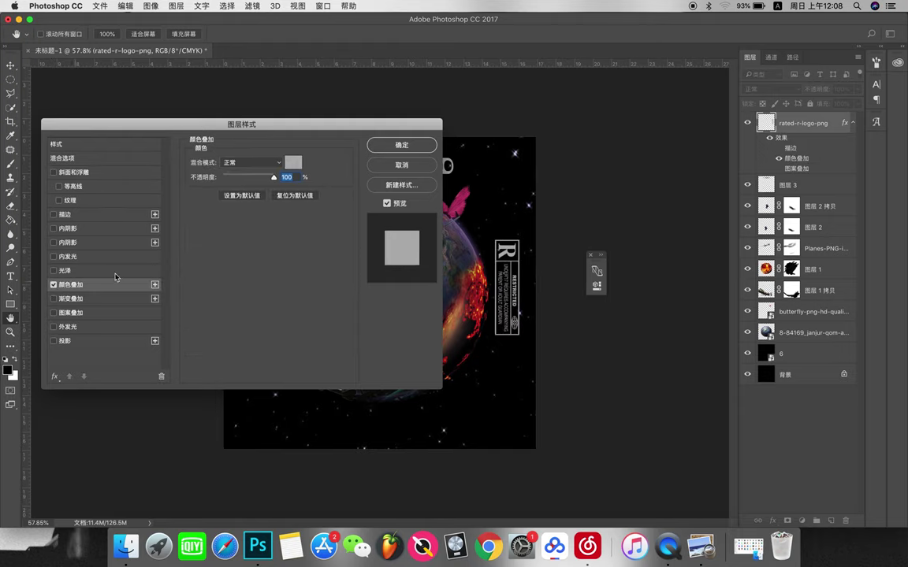
click(293, 162)
key(Return)
key(Return)
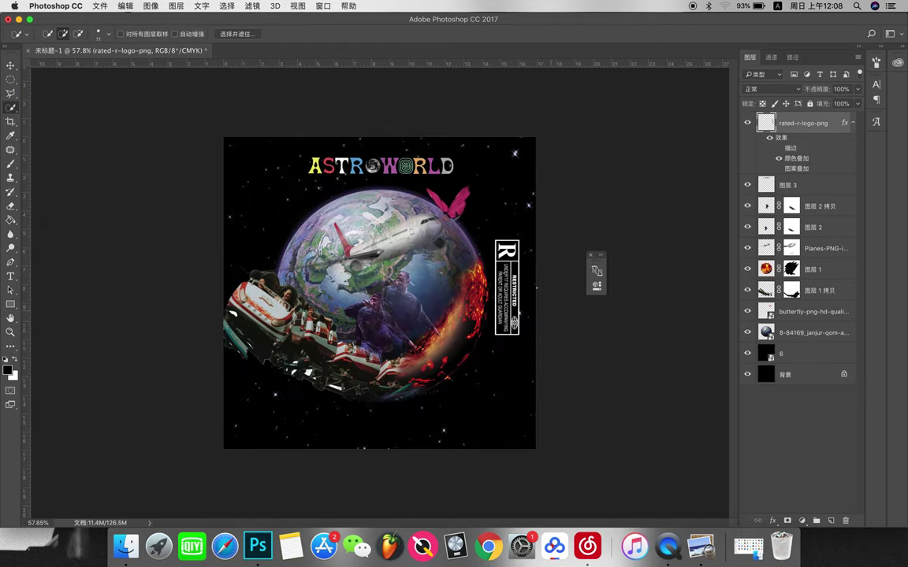
scroll(455, 375, down, 2)
Step: Browse the main image folder, then return to the album cover and maximise its window
drag(528, 24, 321, 23)
click(635, 121)
key(super+bracketleft)
scroll(690, 280, down, 5)
scroll(510, 324, up, 2)
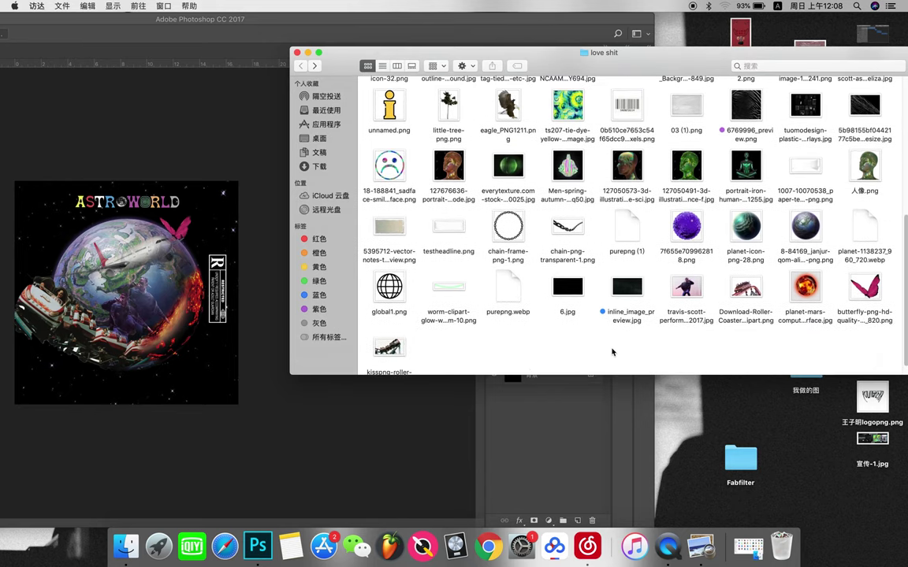
scroll(669, 292, up, 2)
scroll(693, 269, up, 1)
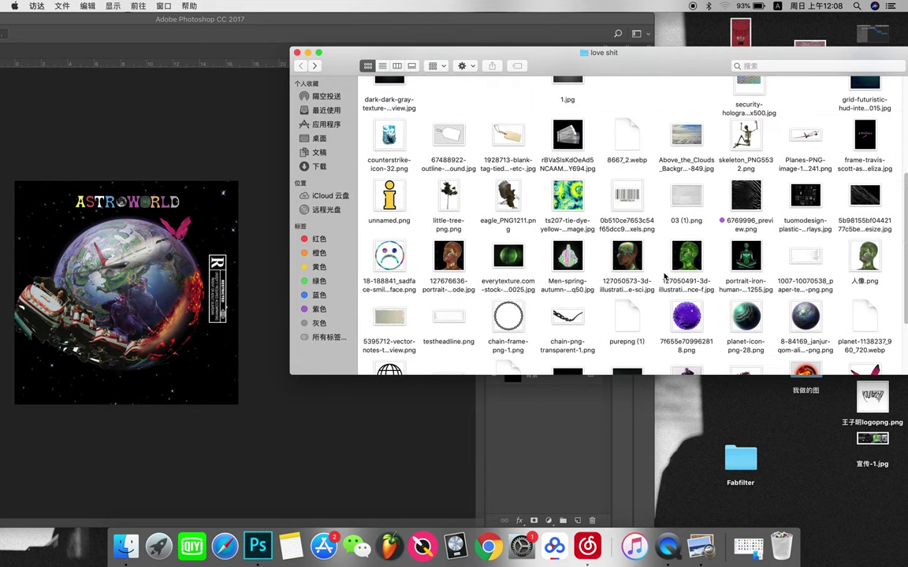
click(296, 52)
double_click(288, 18)
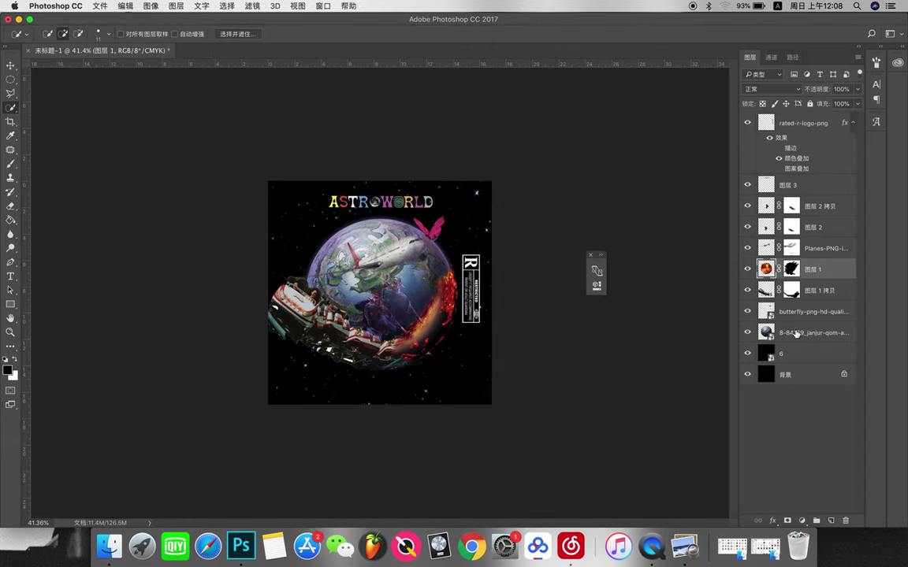
Step: Apply the Filter Gallery Grain texture to the planet, then reapply it to the butterfly
click(252, 5)
click(244, 49)
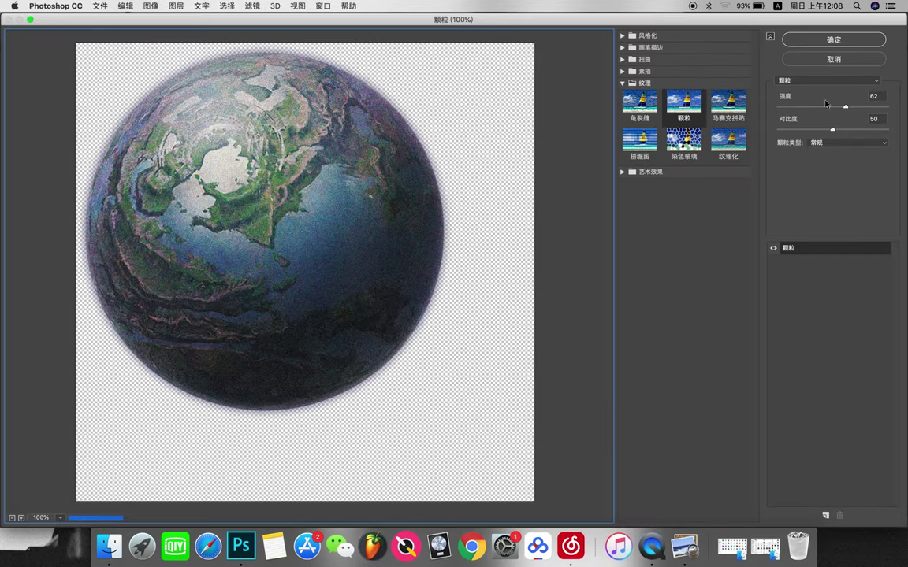
click(838, 38)
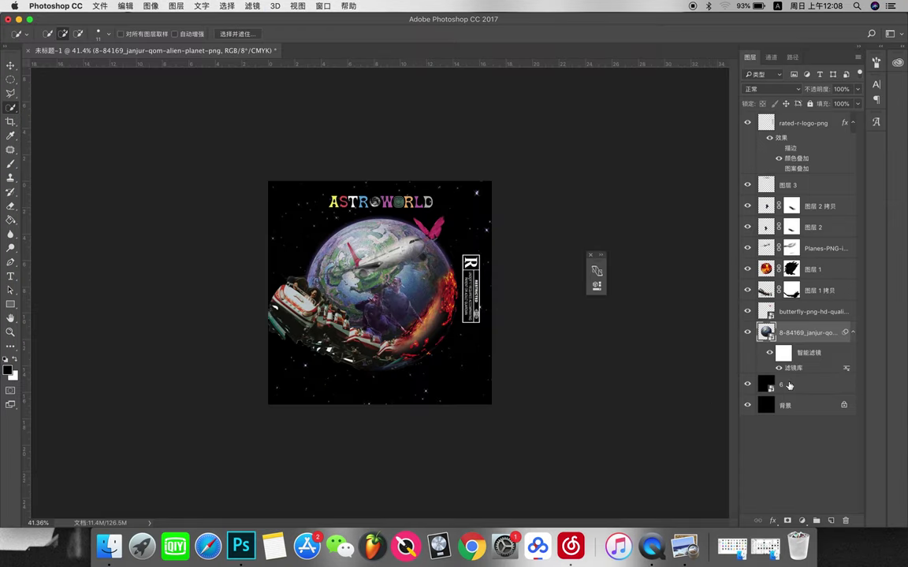
click(254, 6)
click(244, 49)
click(810, 37)
Step: Step through the other layers, opening the Filter menu on each without applying anything
click(816, 290)
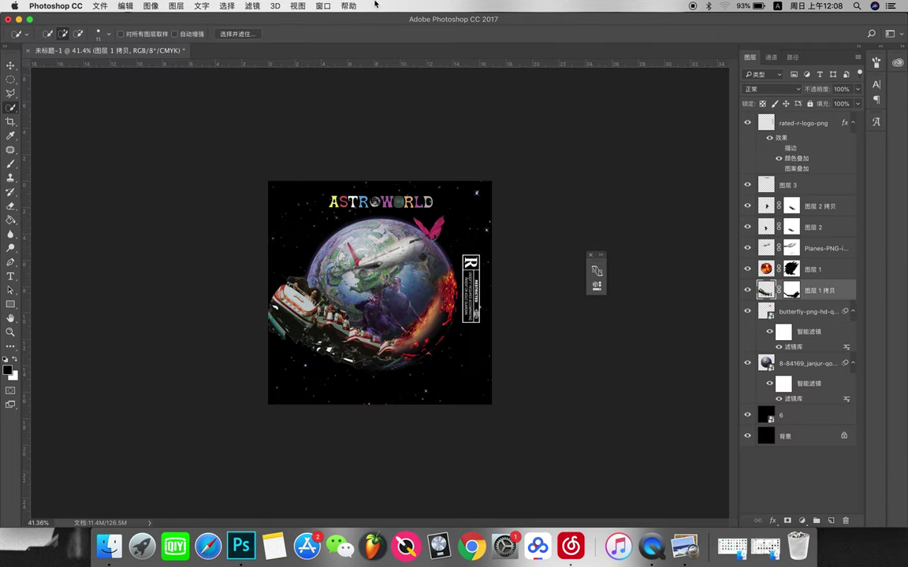
click(252, 5)
click(591, 239)
click(810, 270)
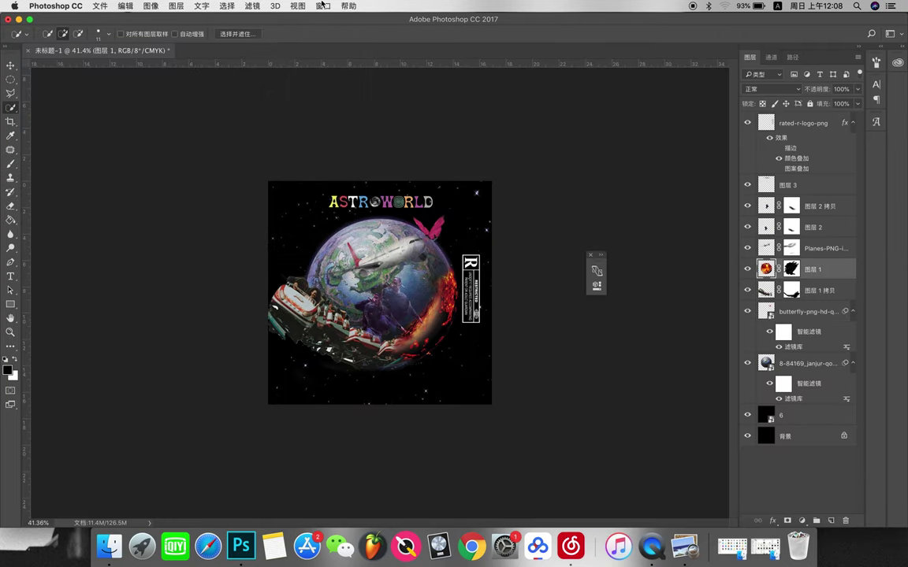
click(252, 6)
click(253, 5)
click(828, 251)
click(252, 6)
click(812, 227)
click(252, 5)
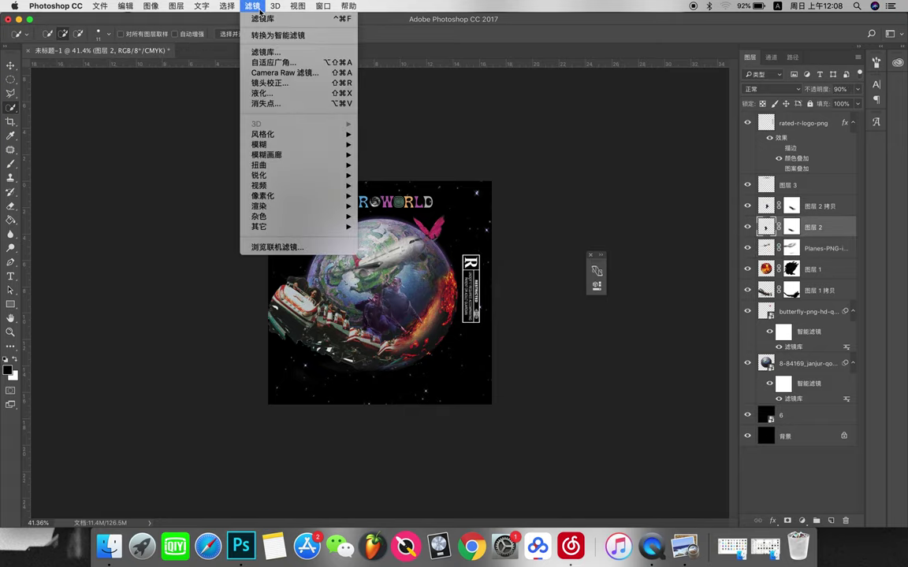
click(252, 5)
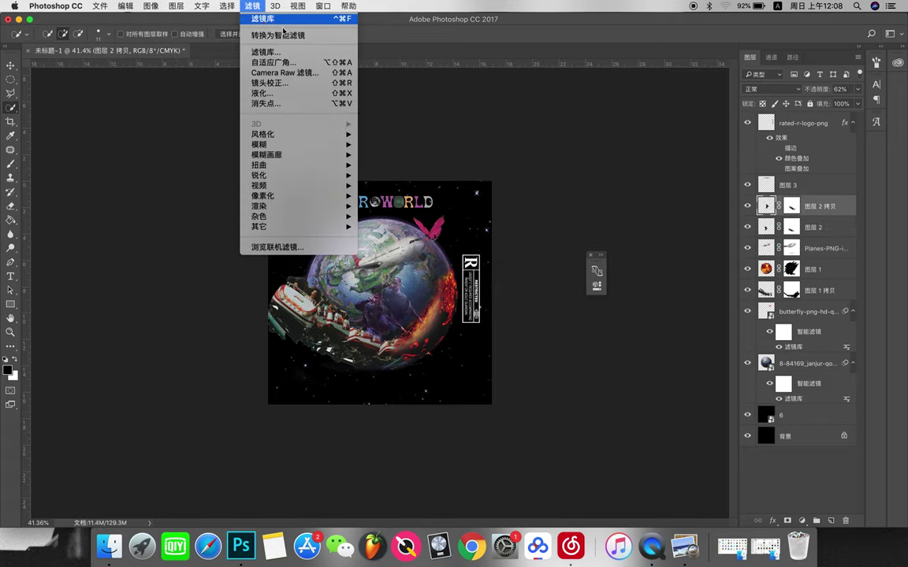
click(803, 123)
click(252, 6)
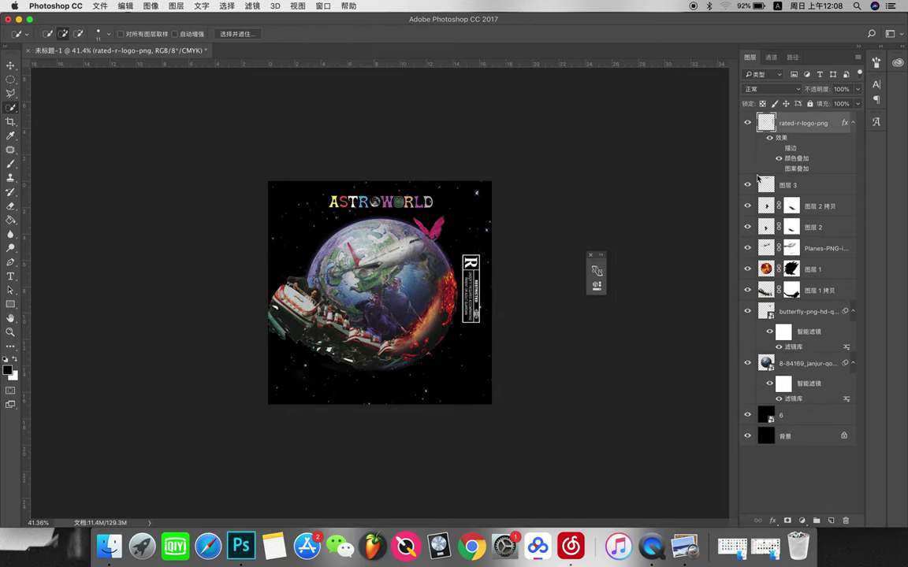
click(788, 185)
click(252, 5)
key(super+plus)
key(super+plus)
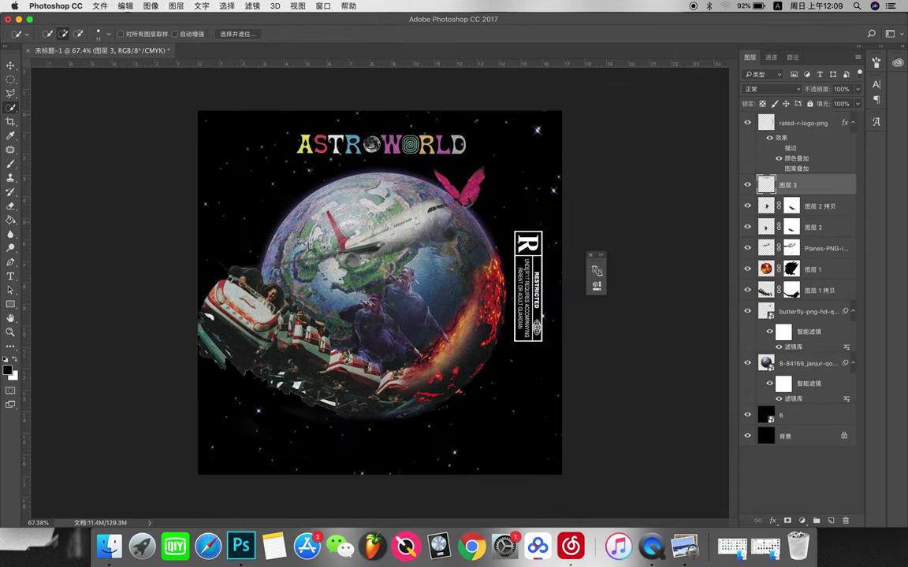
Step: Enlarge the view and browse to the 条形码 barcode folder inside love shit
key(F11)
double_click(873, 216)
scroll(429, 203, down, 2)
scroll(430, 203, up, 3)
scroll(430, 204, up, 2)
double_click(390, 150)
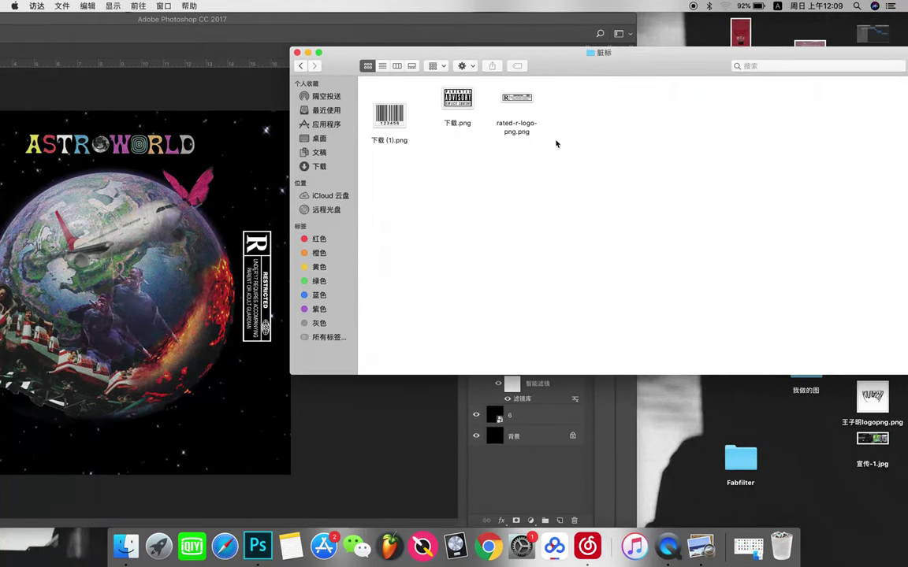
click(301, 66)
double_click(517, 195)
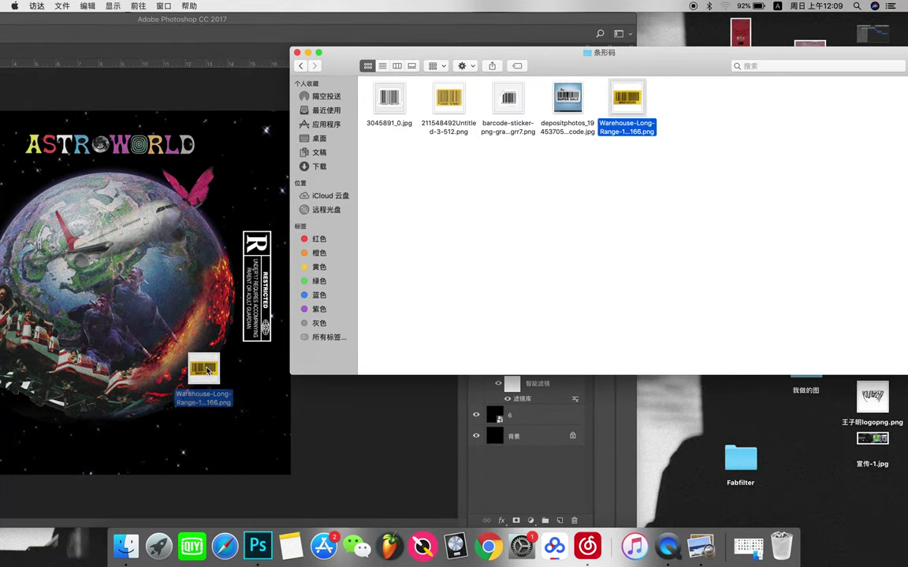
Step: Place the yellow barcode at about 30%, tilted, in the cover's lower-right corner
drag(628, 98, 213, 362)
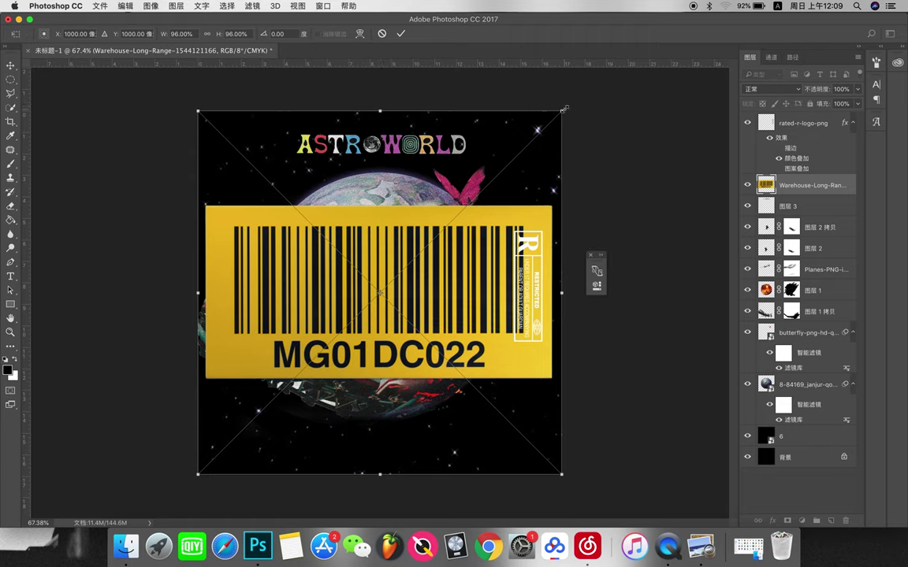
drag(196, 106, 324, 251)
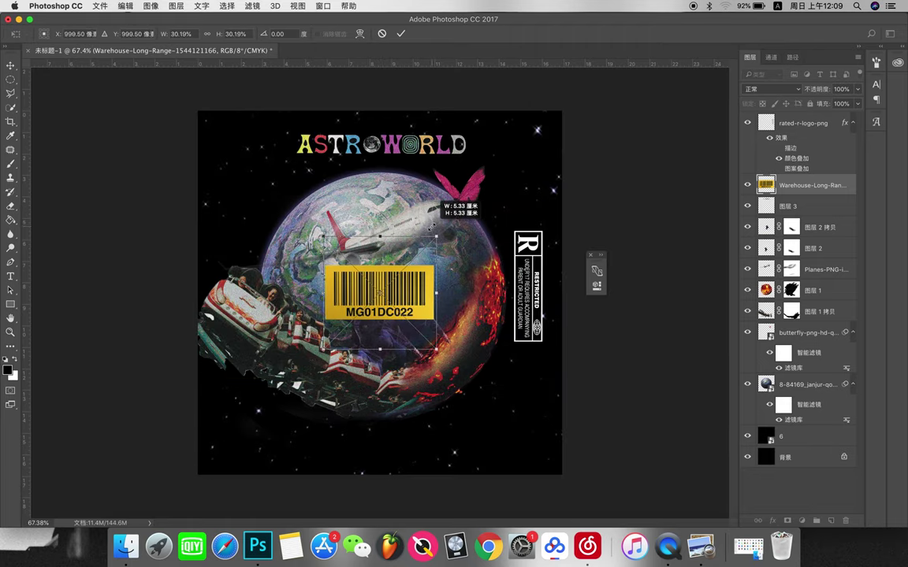
mouse_move(422, 267)
mouse_down()
mouse_move(427, 287)
mouse_move(534, 412)
mouse_move(561, 377)
mouse_move(549, 401)
mouse_up()
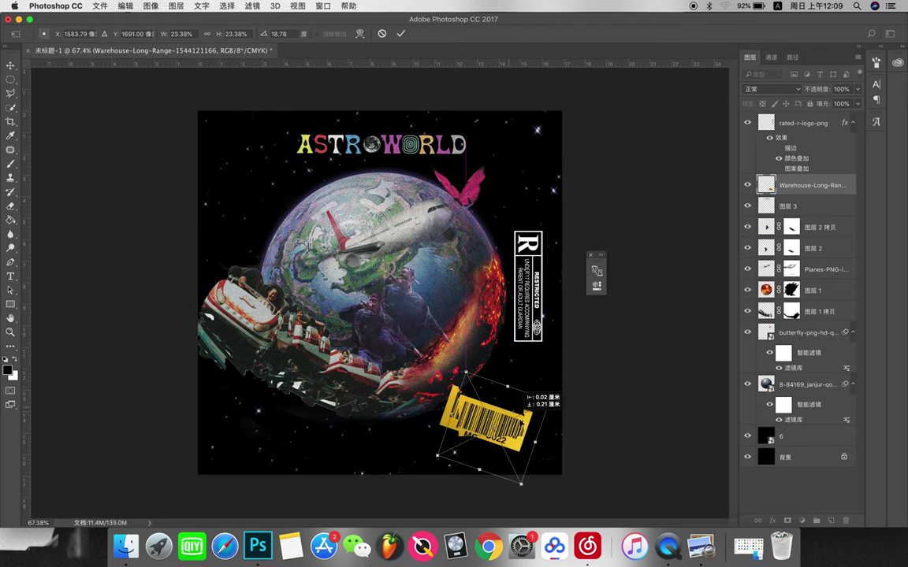
key(Return)
drag(552, 24, 362, 24)
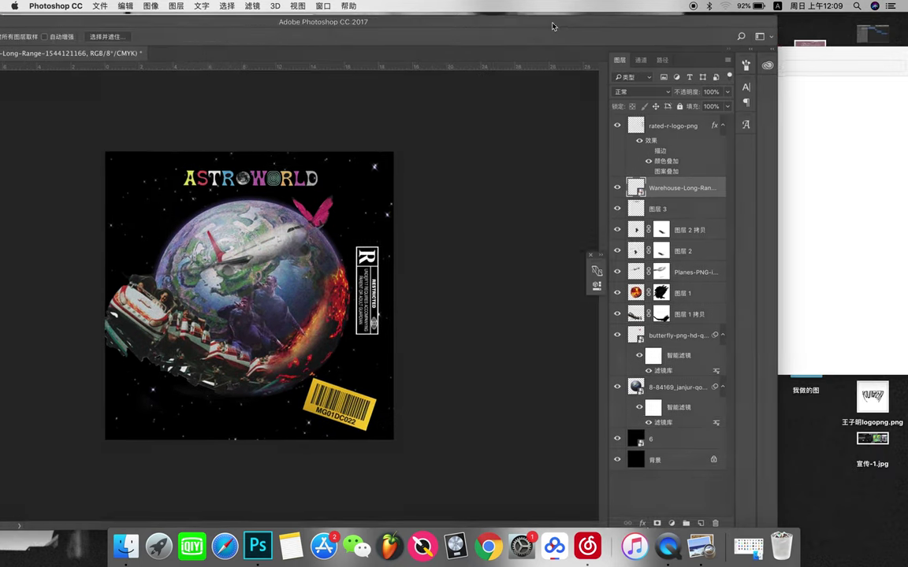
click(300, 66)
Step: Place the plastic-wrap image on the canvas, enlarge it, and warp it into sweeping curves
scroll(788, 236, down, 5)
drag(864, 285, 183, 231)
drag(398, 430, 399, 455)
right_click(183, 247)
click(217, 256)
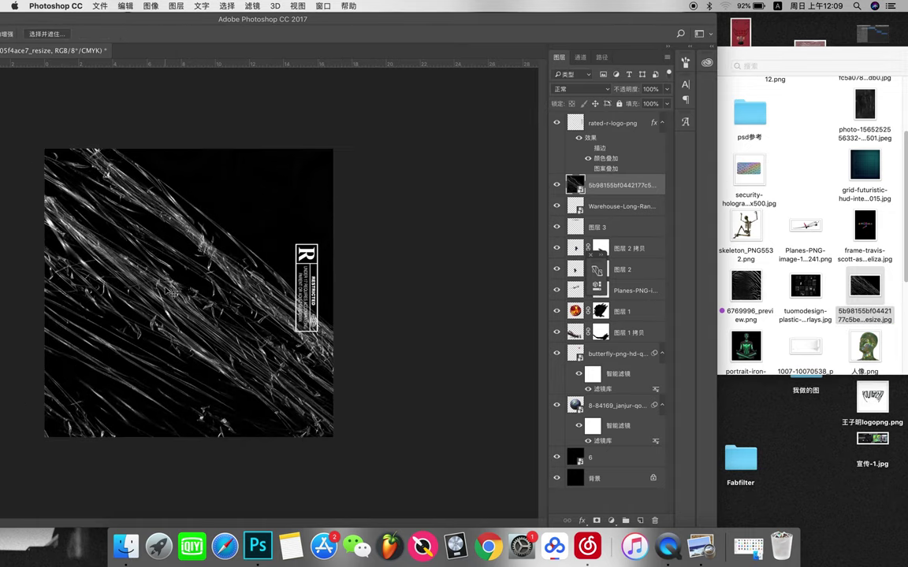
right_click(160, 252)
click(213, 337)
drag(213, 339, 63, 323)
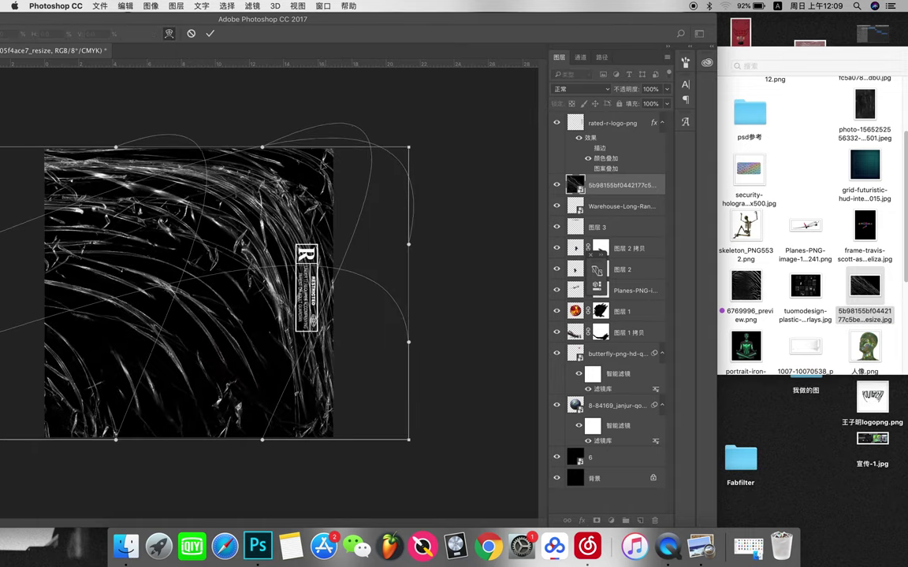
key(Return)
Step: Set the plastic-wrap layer to Lighten blend mode at 49% opacity
click(580, 89)
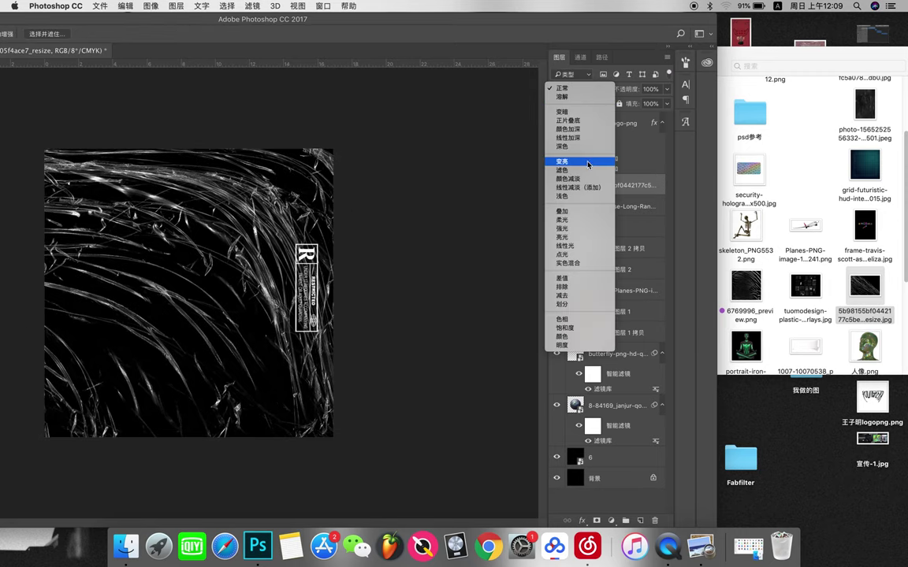
click(568, 162)
key(super+equal)
drag(306, 27, 484, 27)
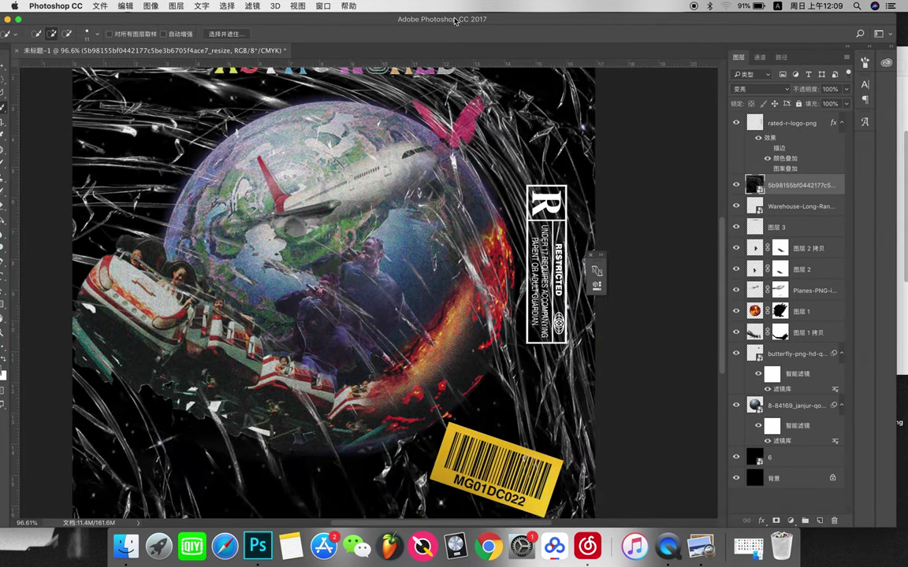
double_click(455, 19)
drag(846, 102, 827, 103)
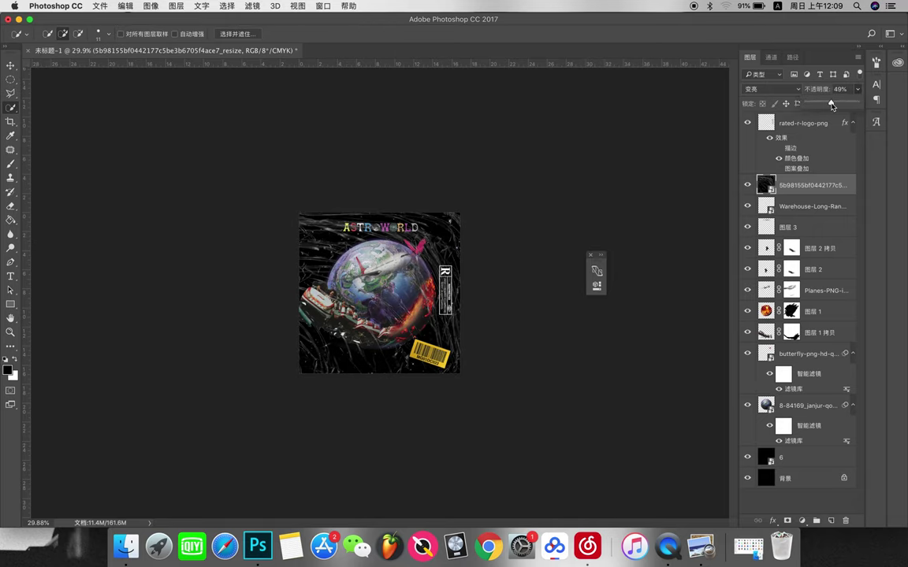
scroll(458, 143, up, 3)
Step: Reapply the Grain filter to the plastic-wrap texture and hide its layer
key(super+alt+f)
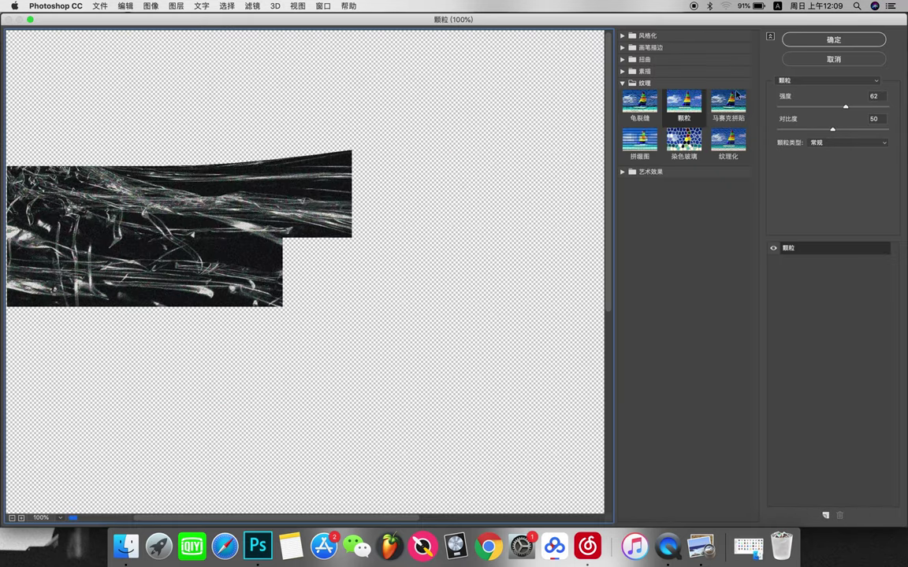
click(810, 36)
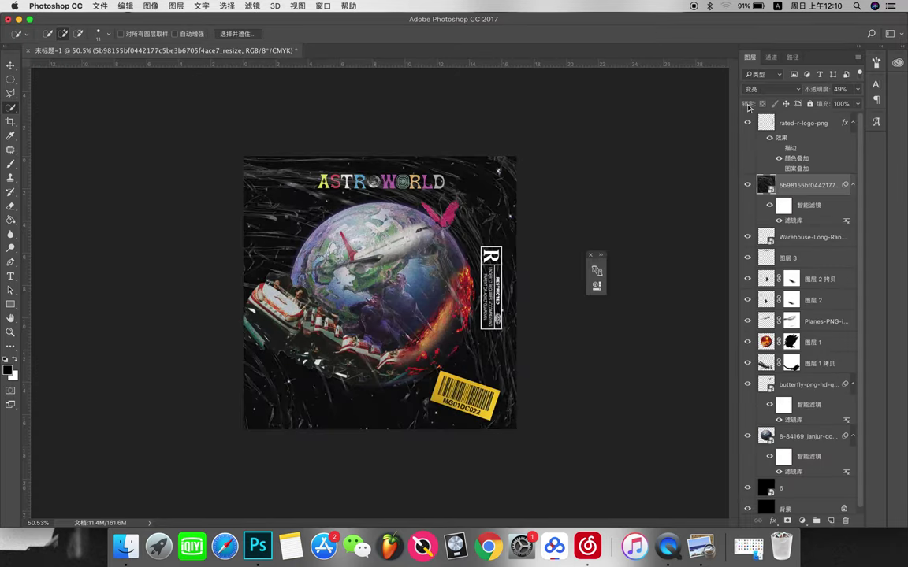
click(747, 185)
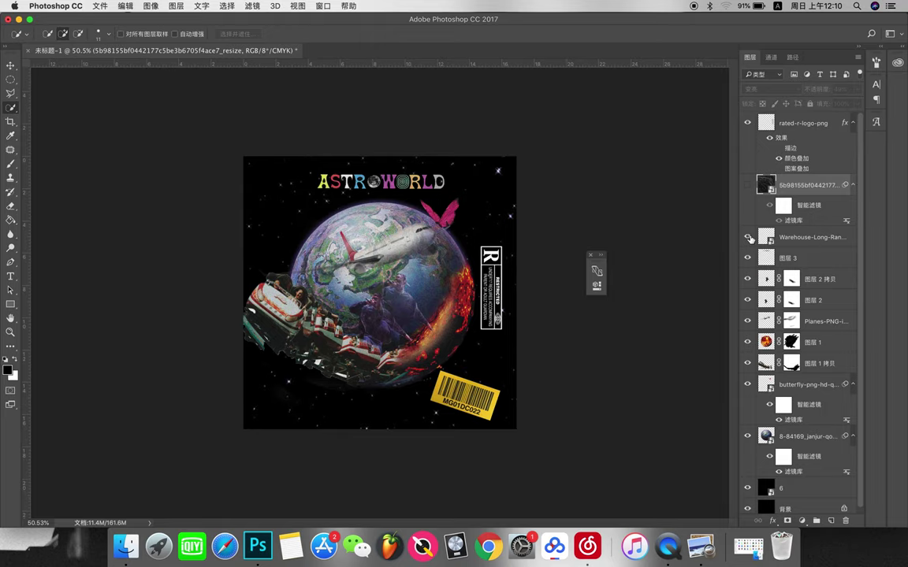
Step: Move the barcode layer to the top and drag the logo PNG onto the cover
drag(812, 237, 812, 118)
drag(453, 19, 270, 19)
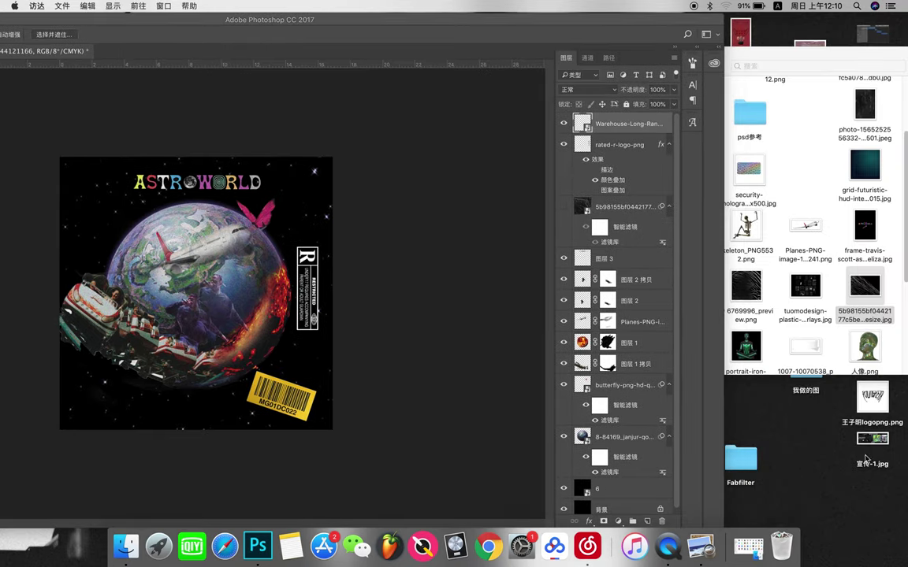
drag(872, 398, 189, 315)
drag(284, 18, 466, 19)
mouse_move(517, 157)
mouse_down()
mouse_move(499, 170)
mouse_move(476, 289)
mouse_move(429, 346)
mouse_up()
Step: Scale the logo down at the bottom centre and show the plastic-wrap overlay again
scroll(379, 292, up, 2)
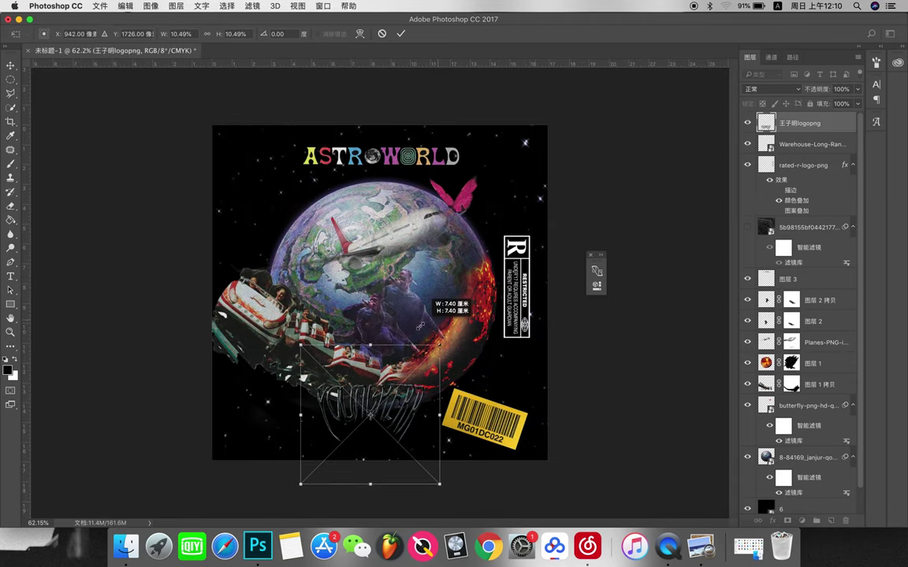
drag(372, 405, 380, 435)
key(Return)
key(w)
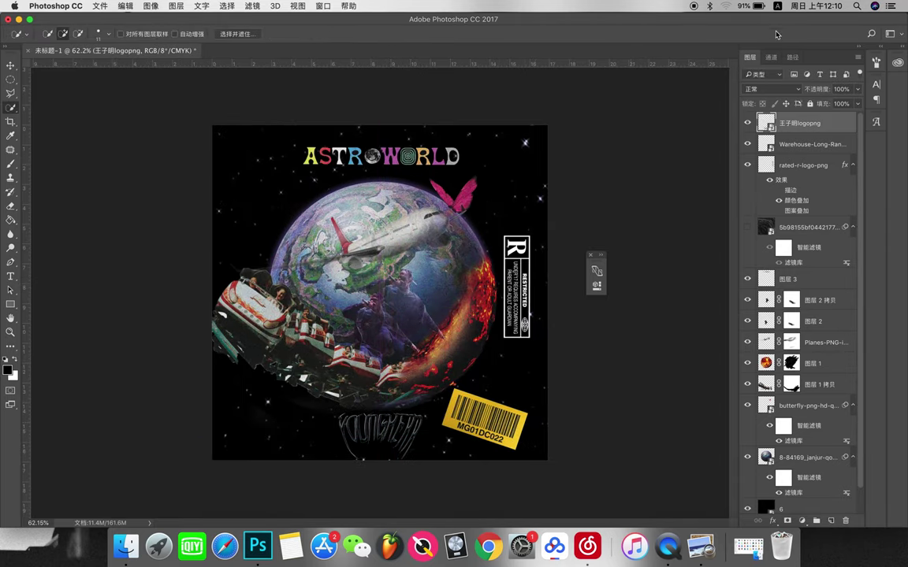
click(748, 227)
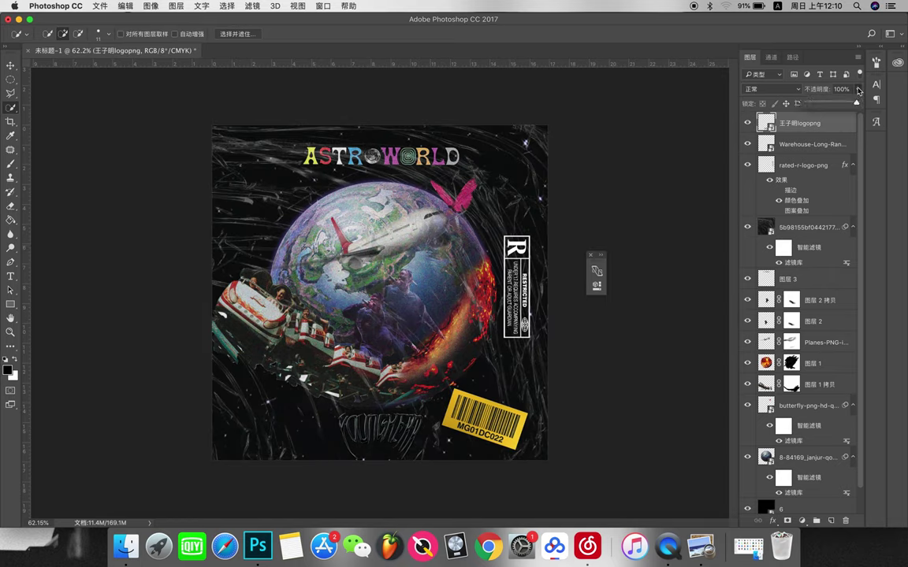
Step: Raise the plastic-wrap layer to 53% opacity and stack it above the rated-r-logo-png layer
click(806, 147)
click(805, 166)
click(807, 227)
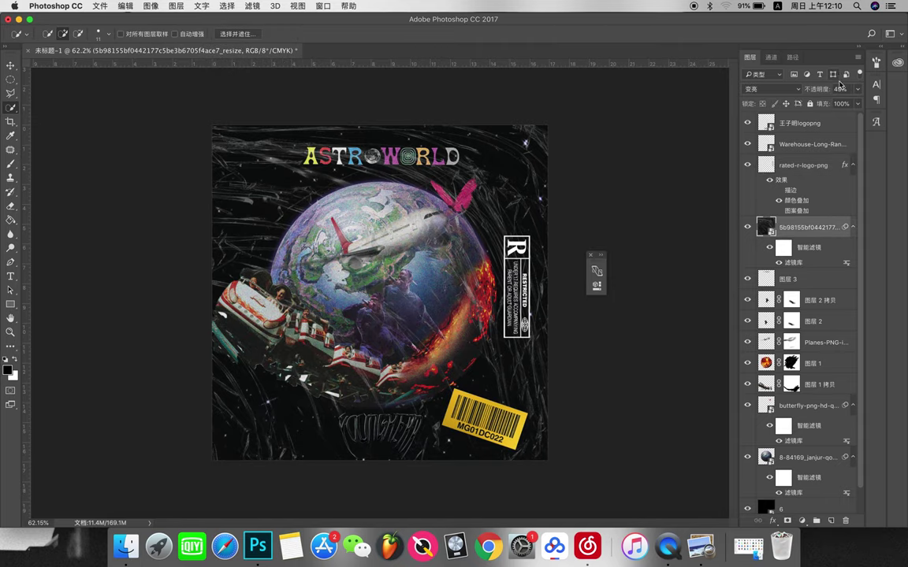
drag(819, 108, 832, 102)
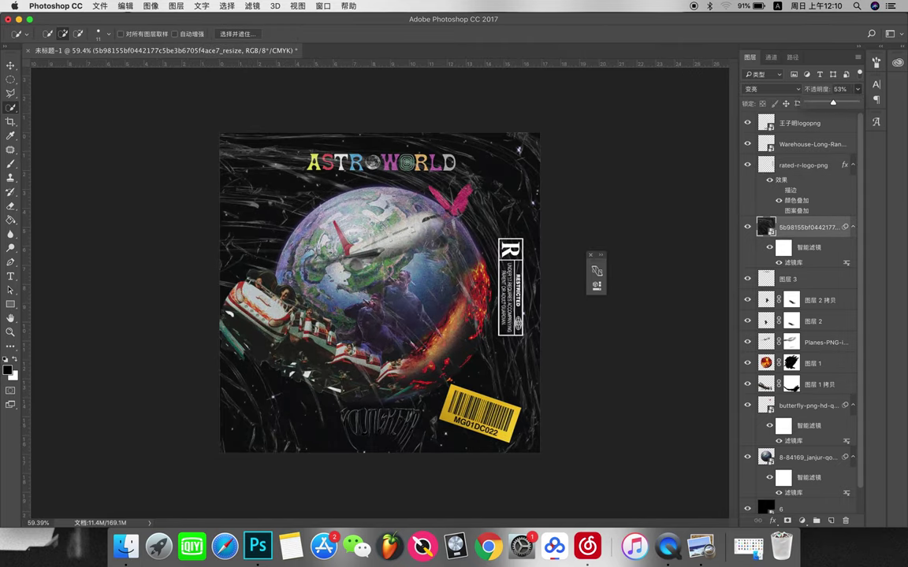
drag(757, 164, 764, 271)
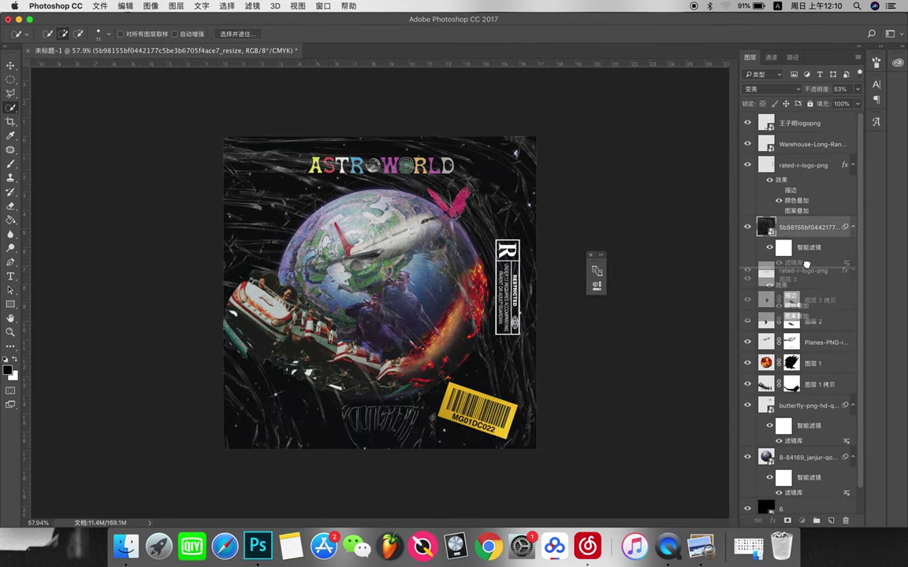
scroll(574, 203, up, 2)
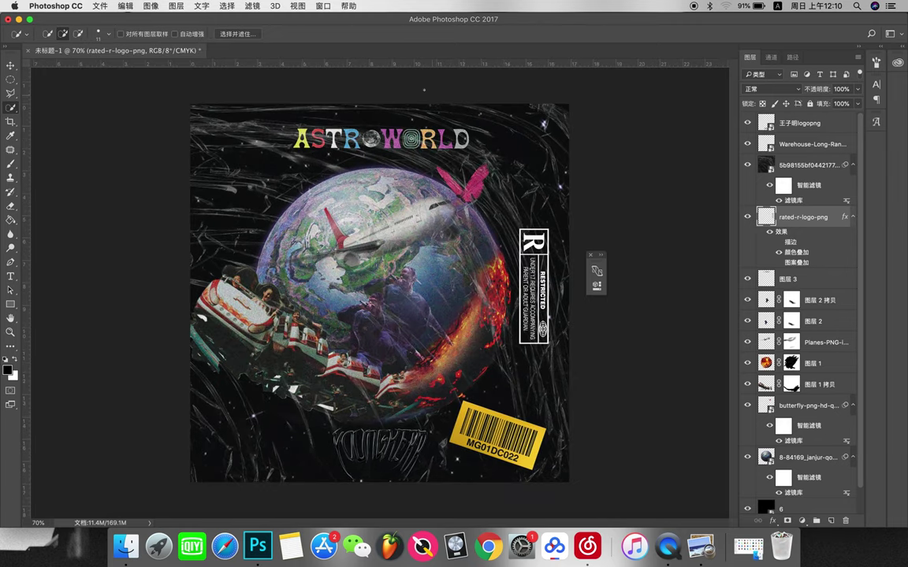